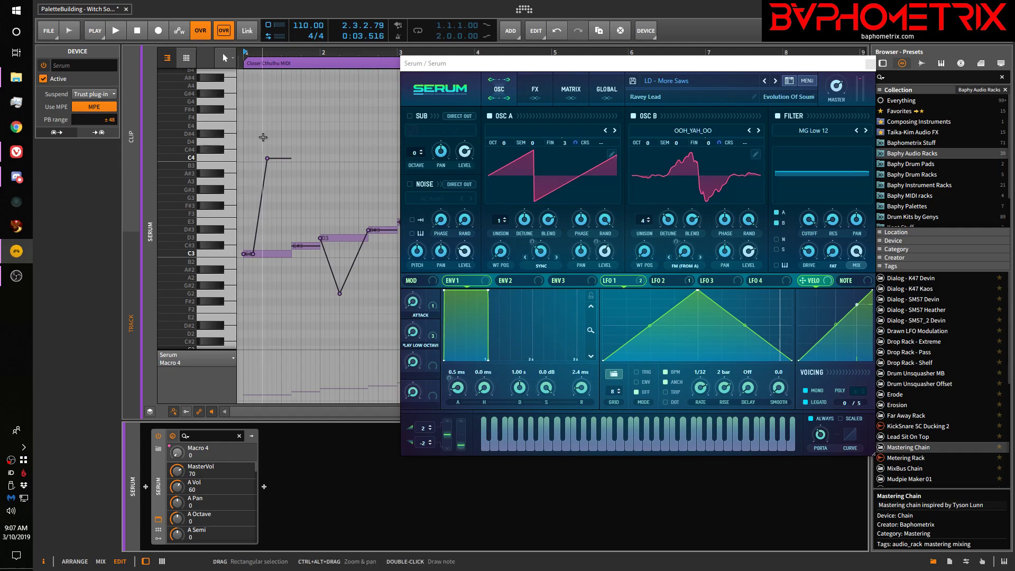
Step: Audition the clip's pitch bends, toggle Serum's MPE off and back on, then disable micro-pitch editing
key("space")
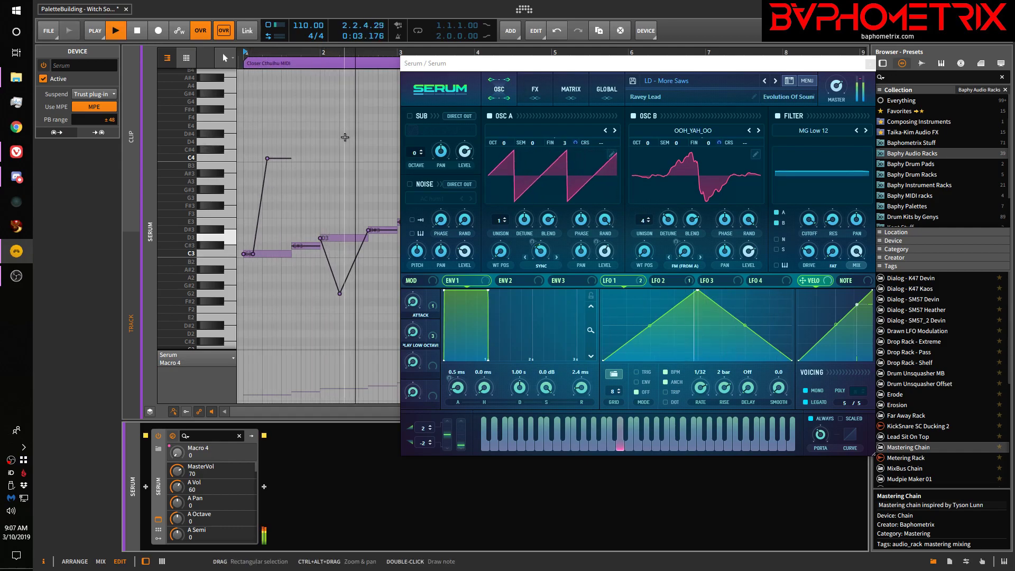
key("space")
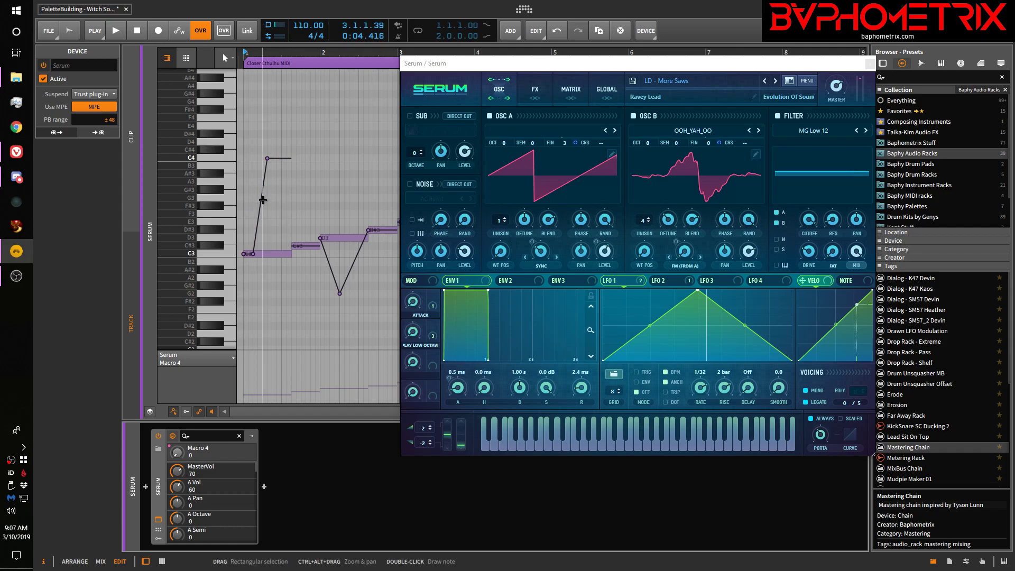
left_click(85, 108)
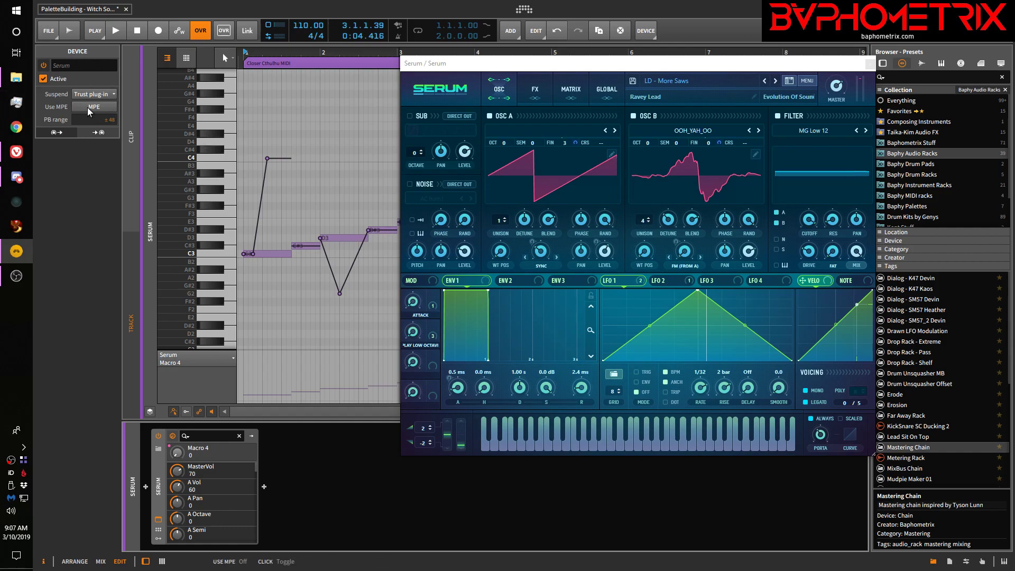
left_click(87, 107)
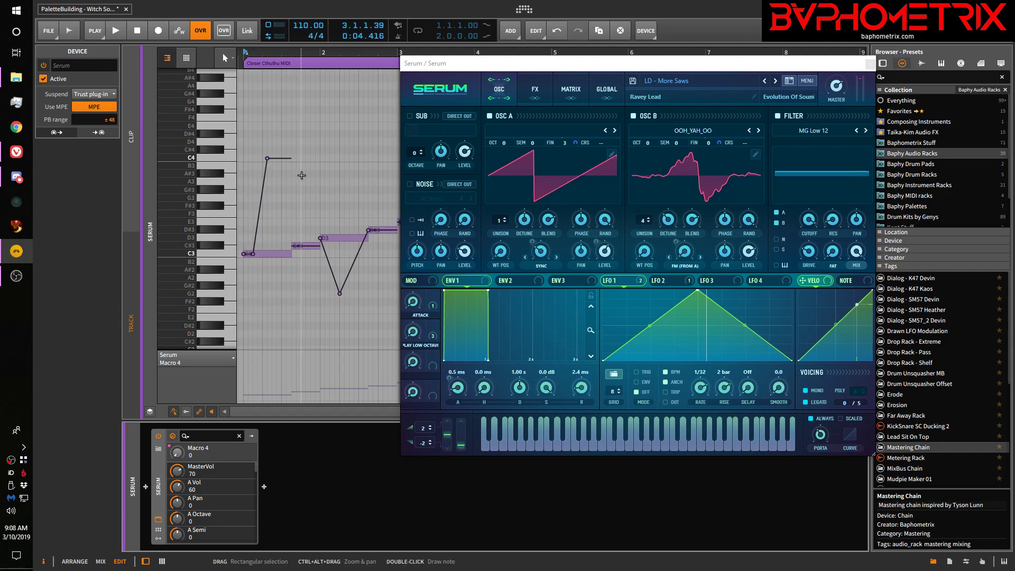
left_click(173, 413)
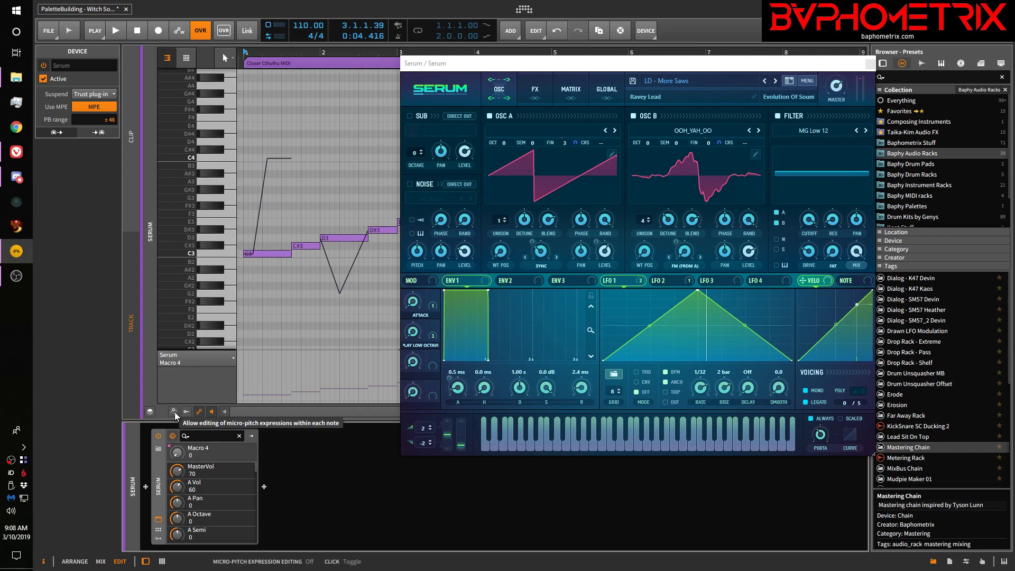
Step: Re-enable micro-pitch editing, add a pitch point on the C#3 note, and audition it
left_click(175, 412)
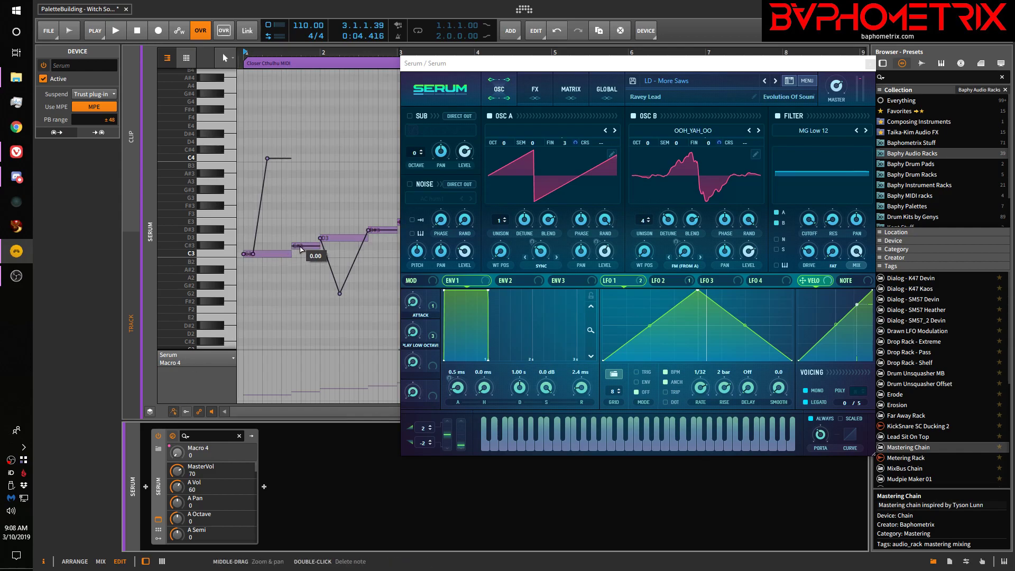
mouse_move(293, 245)
left_mouse_down()
mouse_move(302, 296)
mouse_move(318, 290)
mouse_move(320, 239)
left_mouse_up()
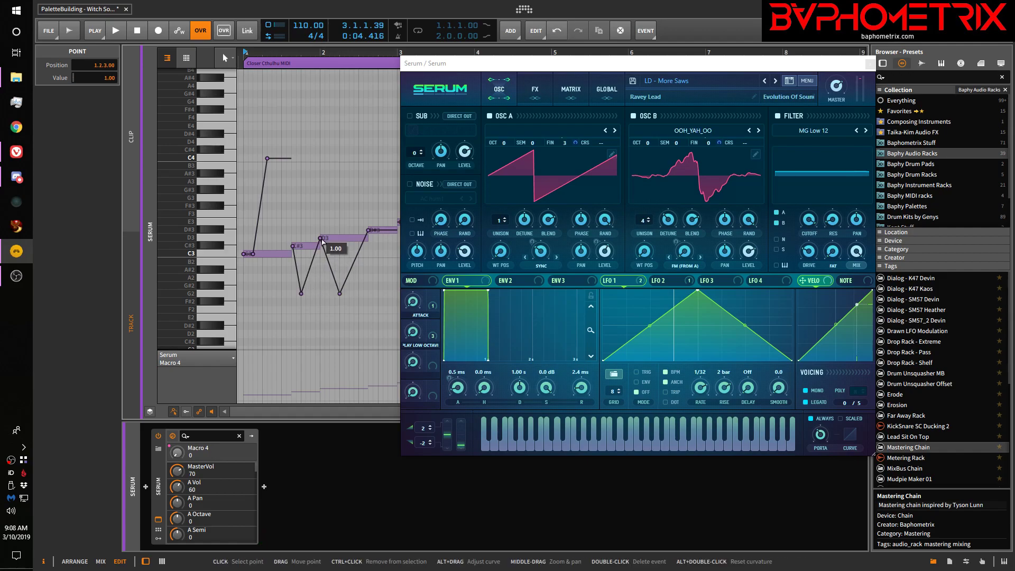
key("space")
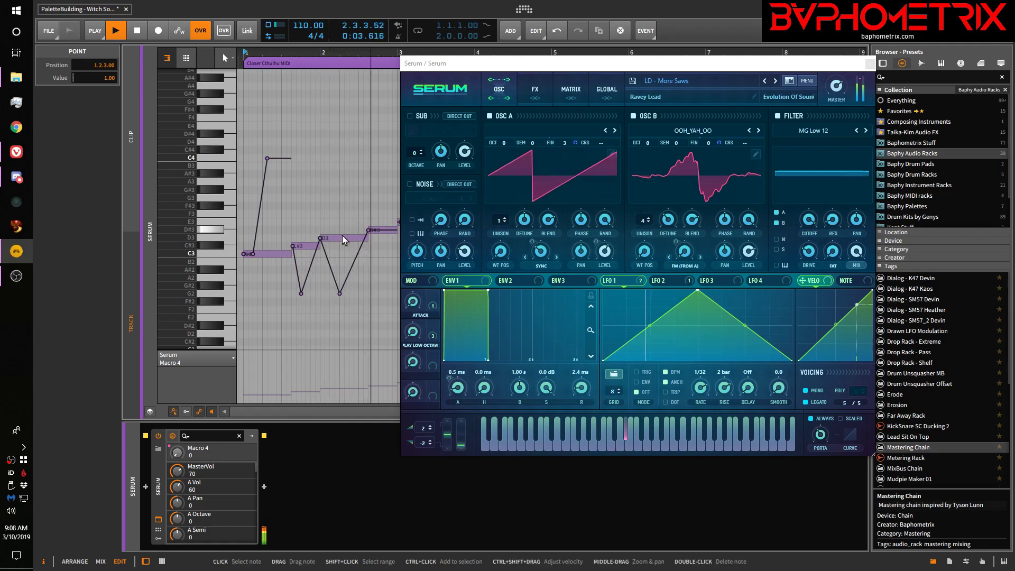
key("space")
Step: Raise the low pitch point to +5.00 and play back the revised bend
mouse_move(302, 296)
left_click_drag(302, 296, 306, 206)
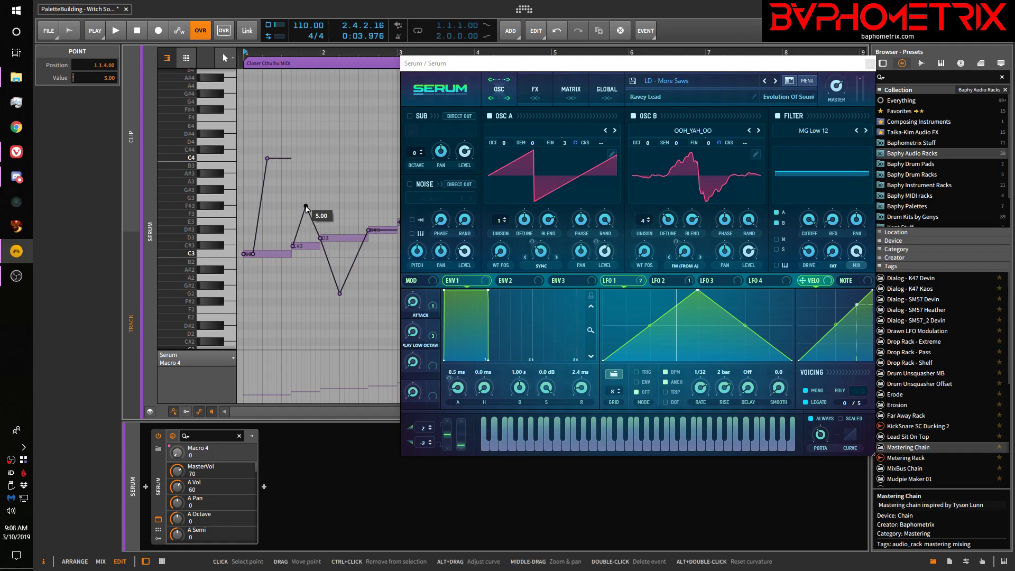
key("space")
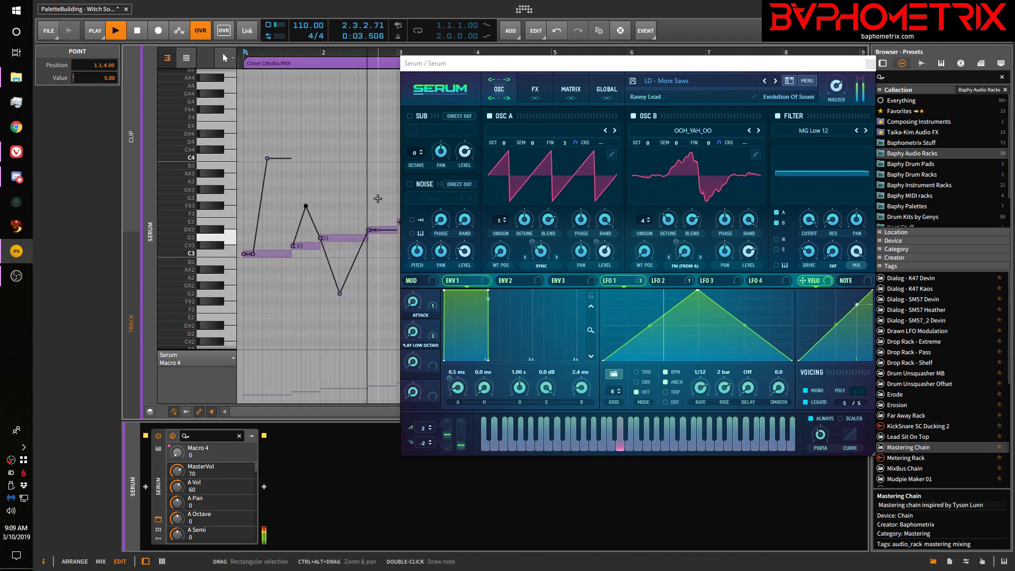
key("space")
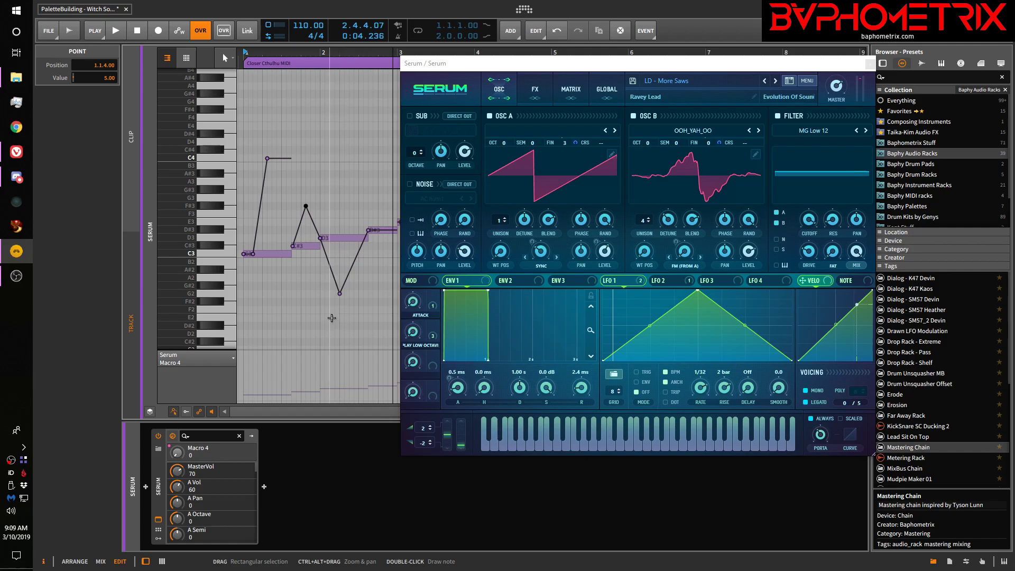
Step: Select the Serum device, toggle Use MPE off and on (bend range 48), and focus Serum's window
left_click(159, 487)
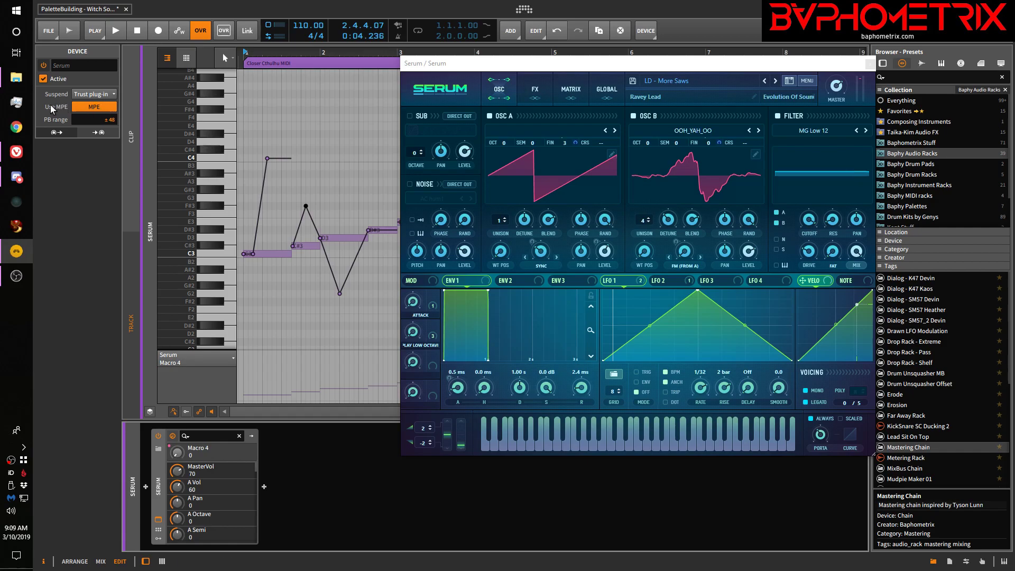
left_click(94, 107)
left_click(94, 107)
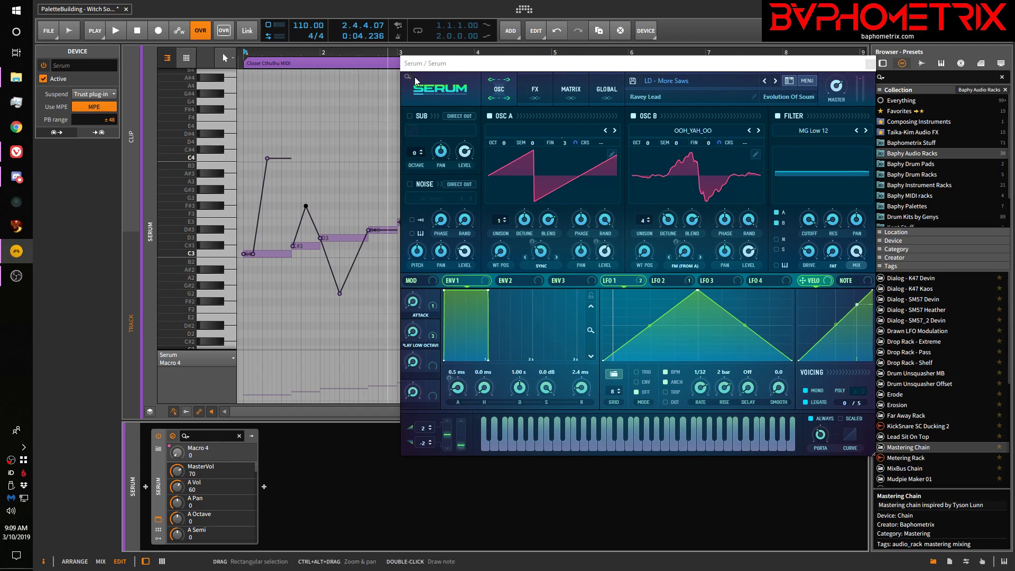
left_click(490, 70)
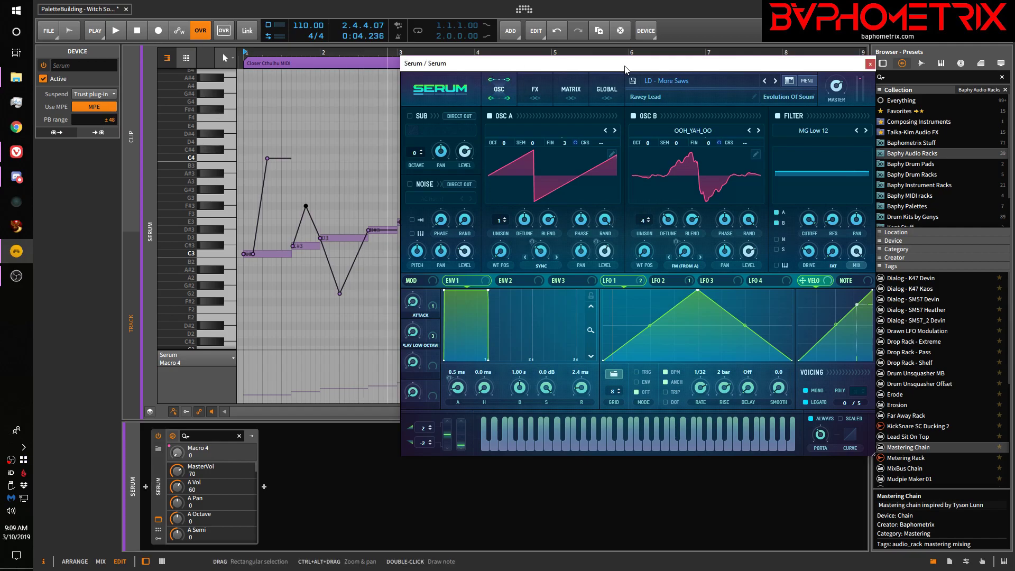
Step: Check Serum's Global preferences and main menu for MPE enabled with a bend range of 48
left_click(609, 88)
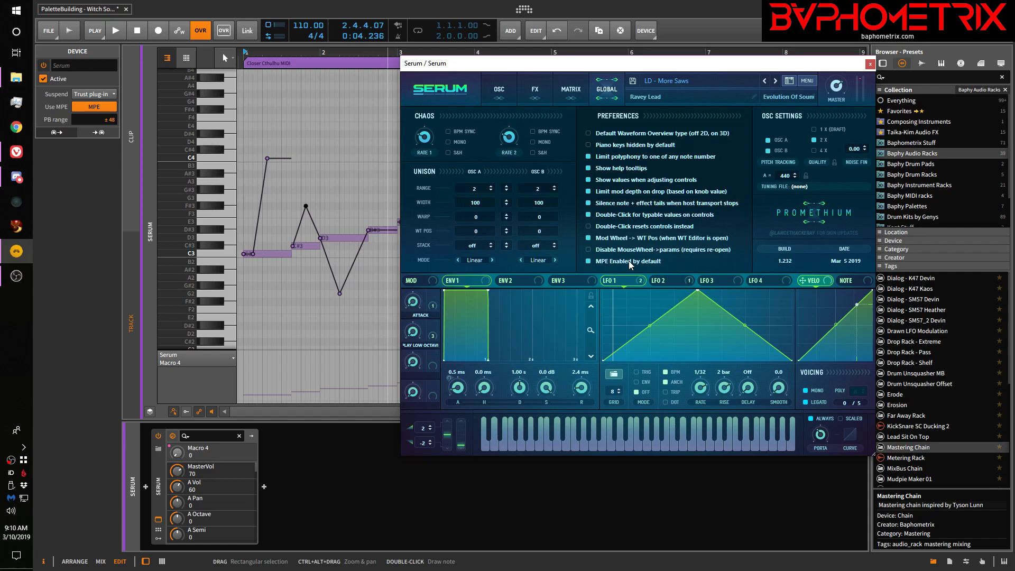
left_click(807, 81)
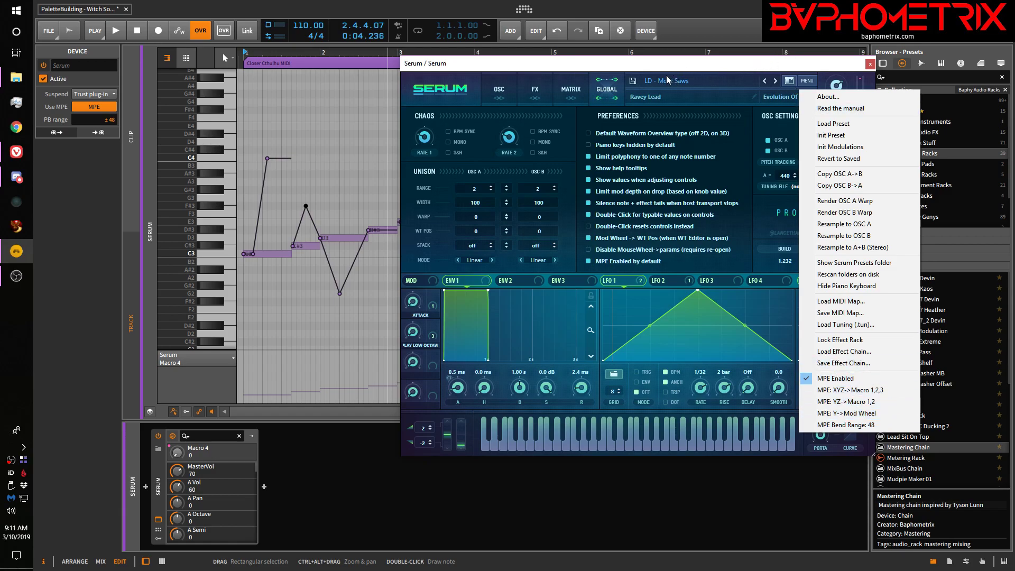
Step: Tick 'MPE Enabled by default' in Serum's Global preferences
left_click(588, 260)
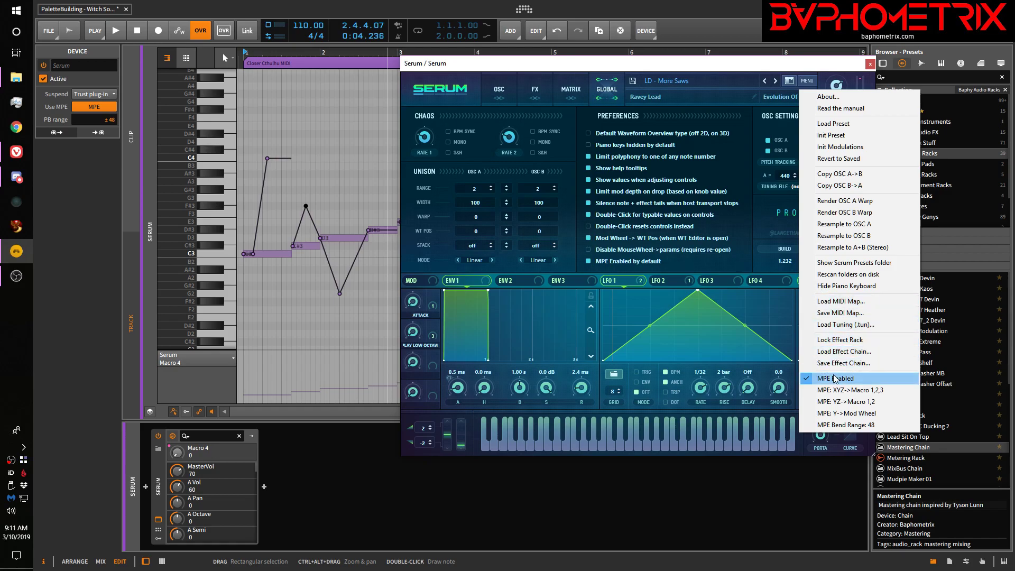
left_click(786, 74)
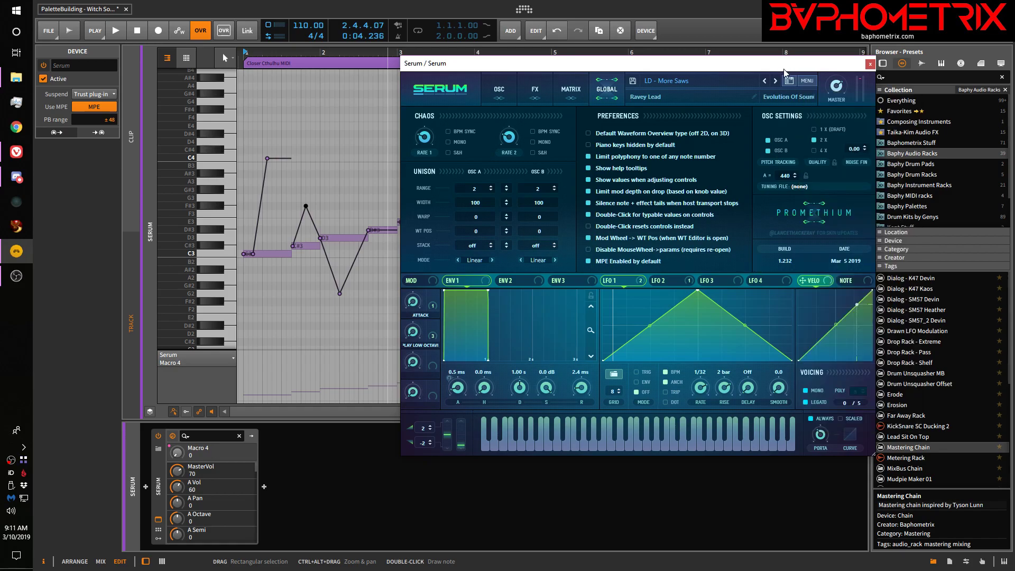
left_click(676, 82)
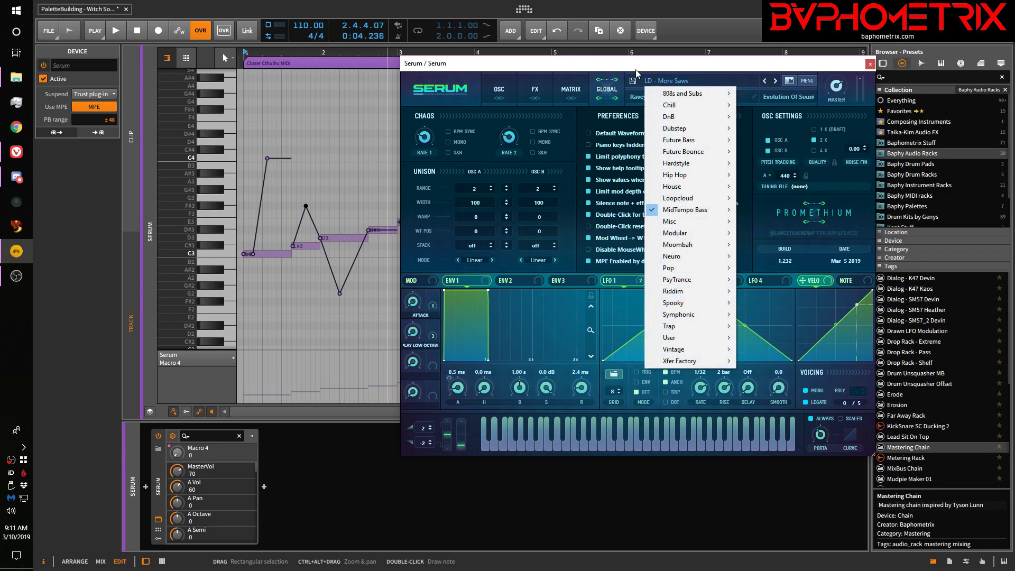
Step: Reset Serum to the Init preset, return to the OSC view, and confirm MPE in the menu
left_click(804, 80)
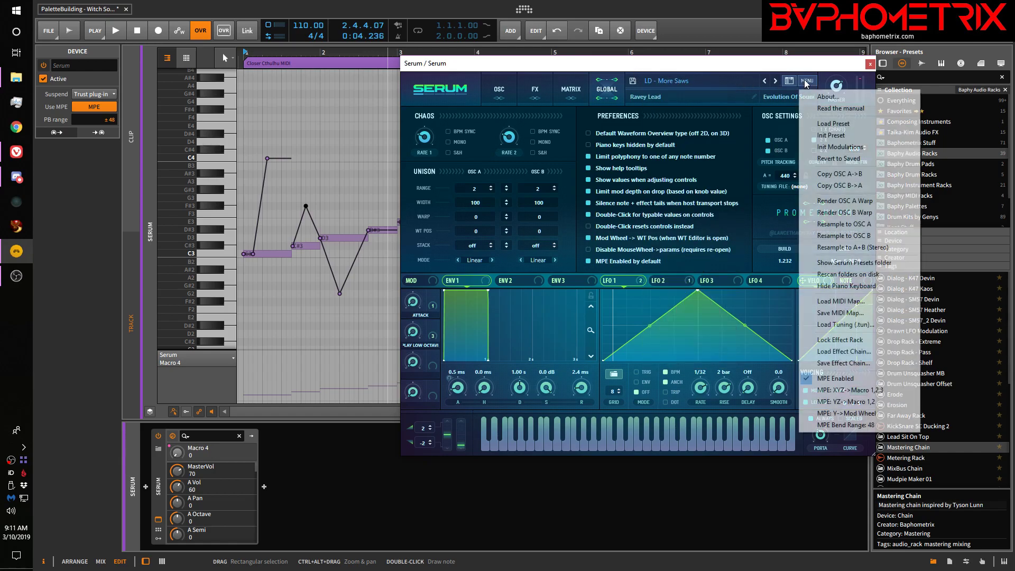
left_click(832, 137)
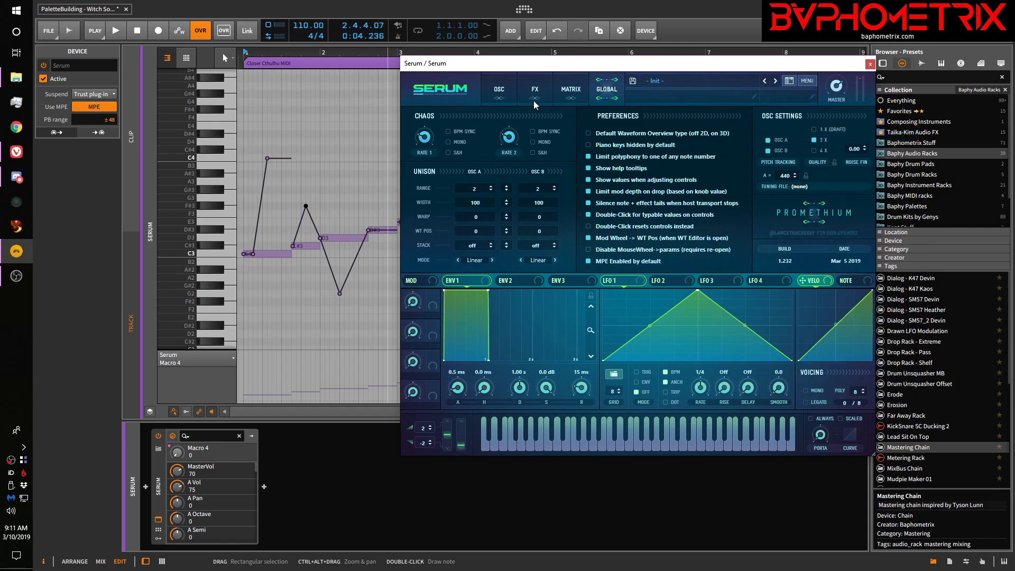
left_click(500, 89)
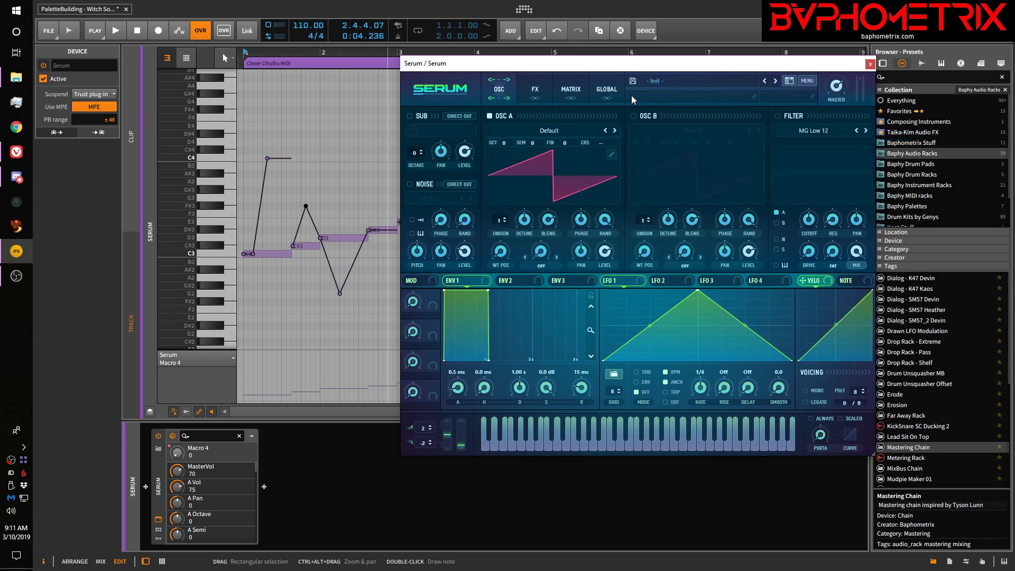
left_click(806, 81)
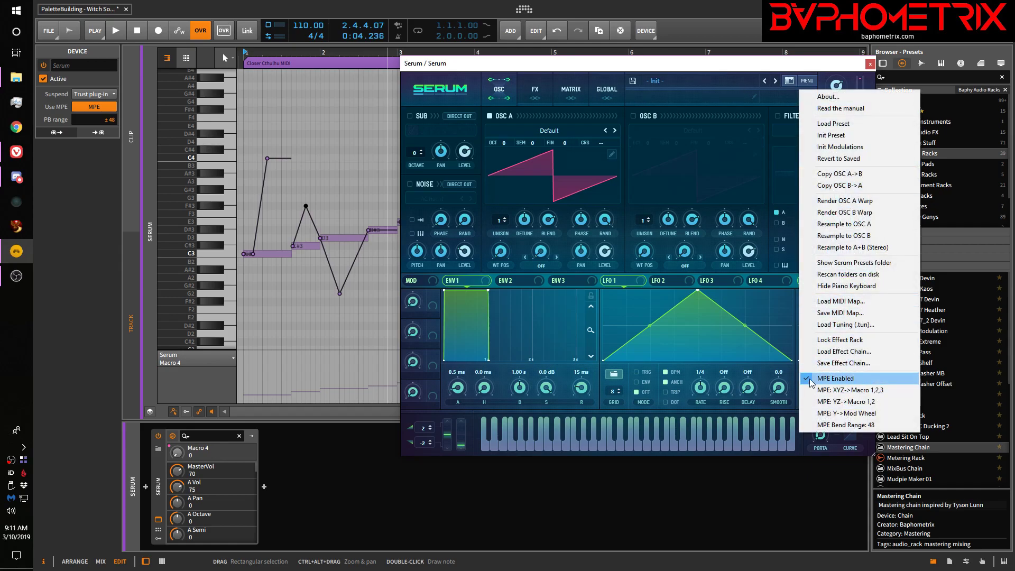
left_click(614, 99)
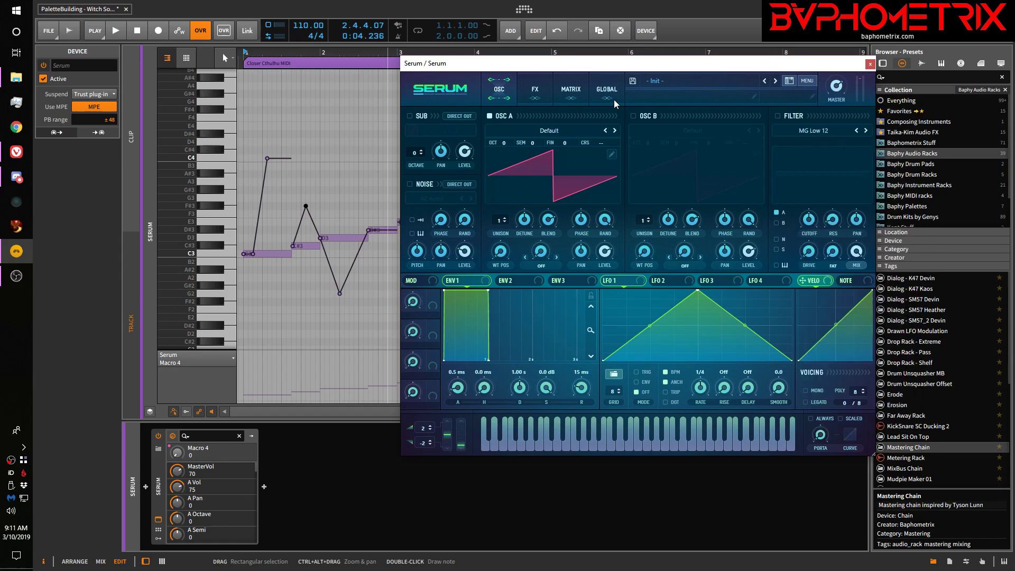
Step: Turn on Use MPE for the Serum device and confirm MPE Enabled in Serum's menu
left_click(161, 487)
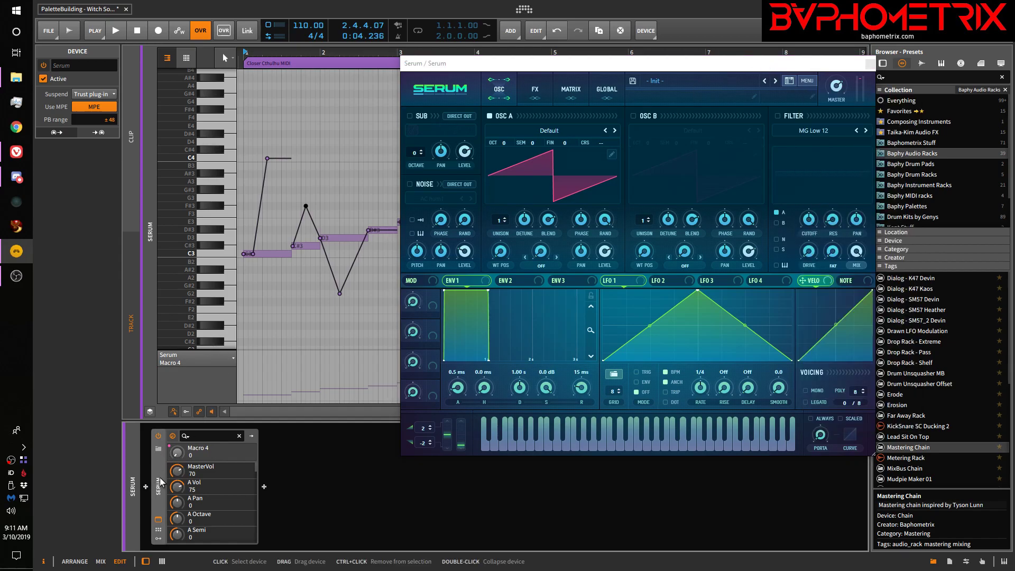
left_click(93, 108)
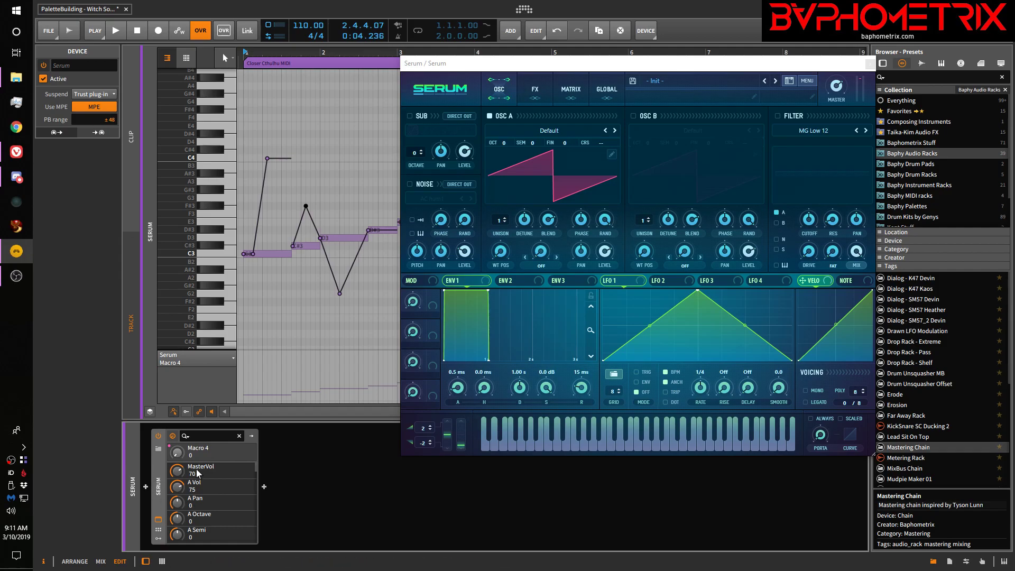
left_click(814, 81)
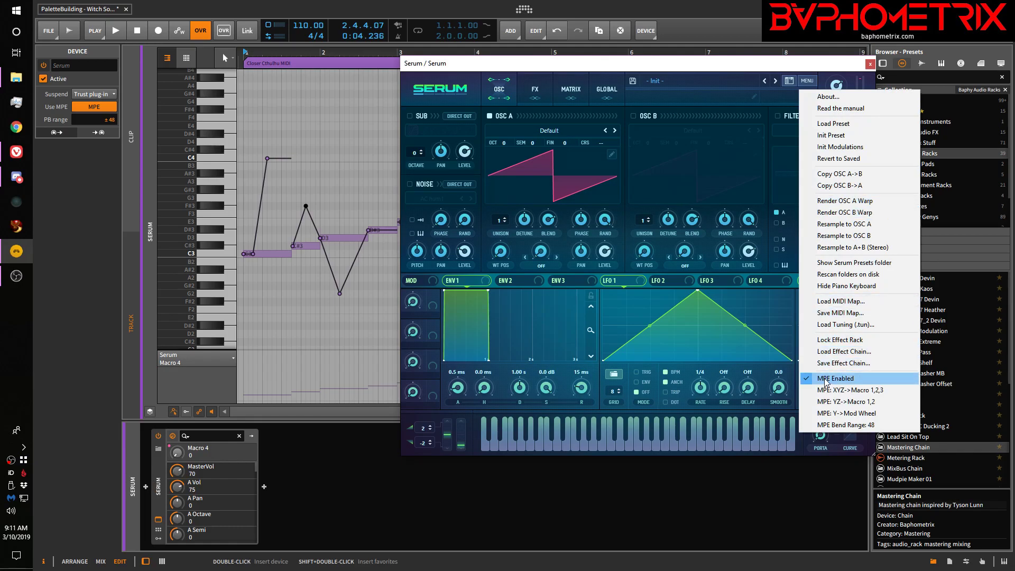
left_click(798, 67)
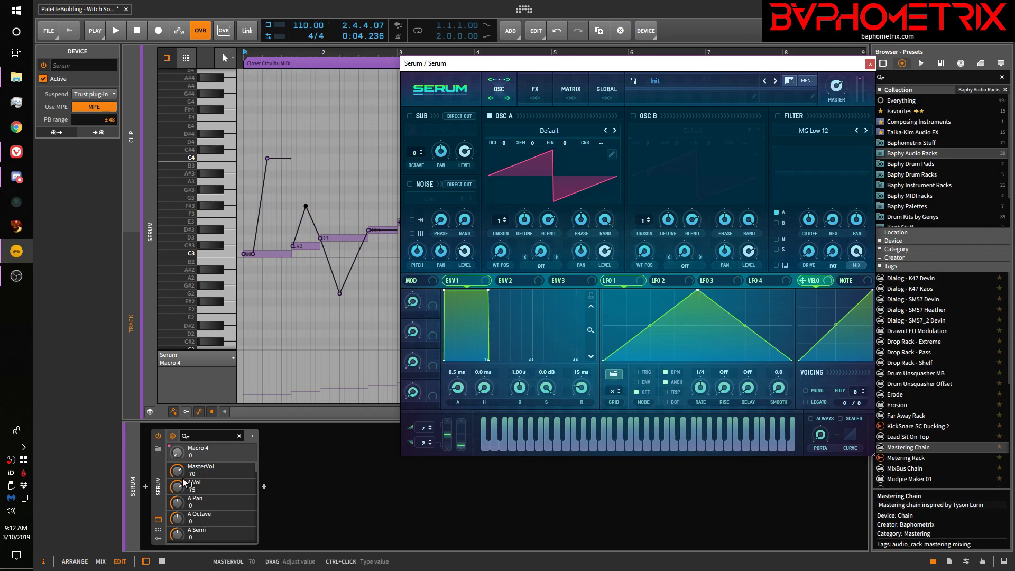
Step: Save Serum as the default preset, close its window, and delete the device
right_click(157, 486)
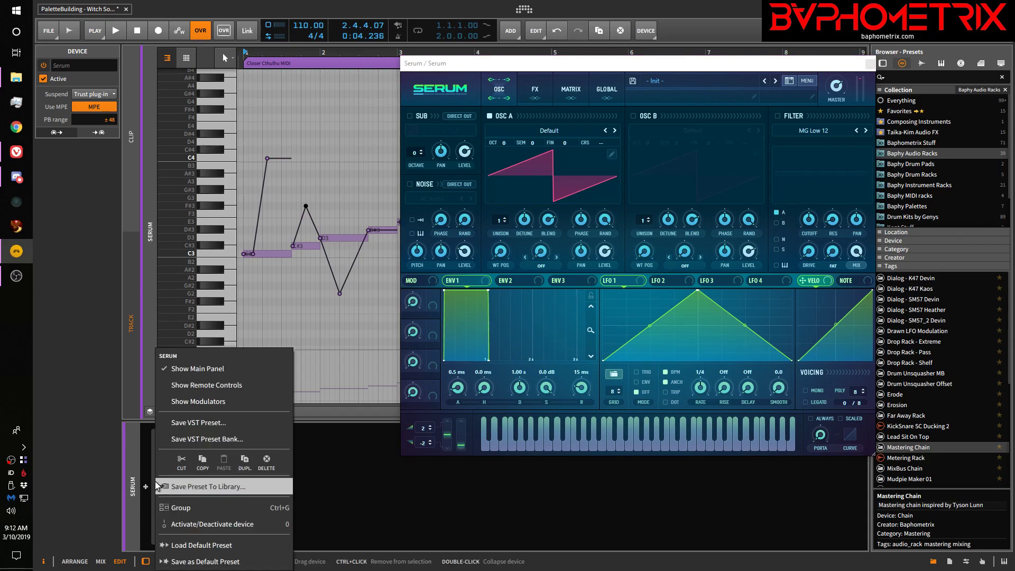
left_click(194, 562)
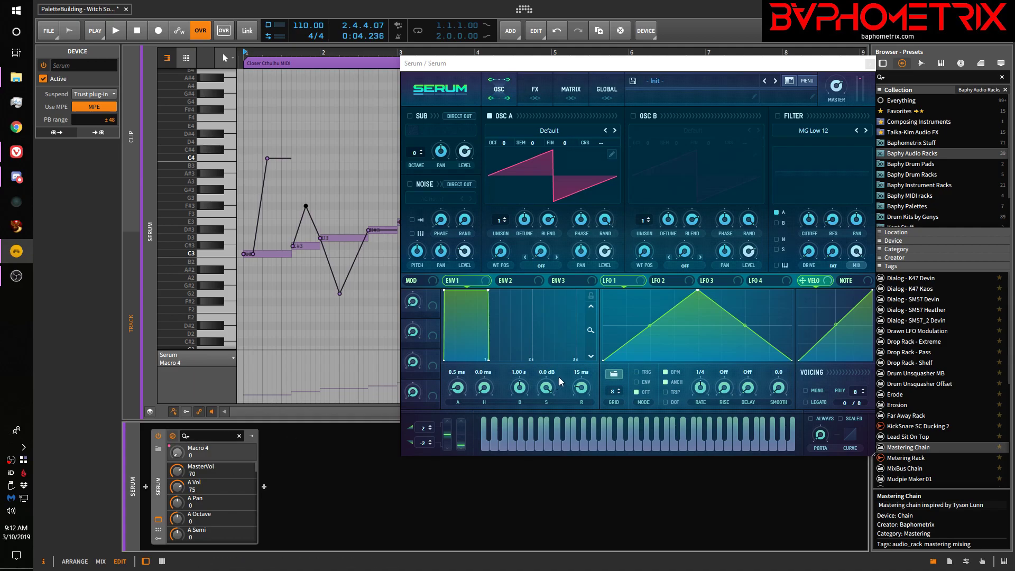
left_click(870, 64)
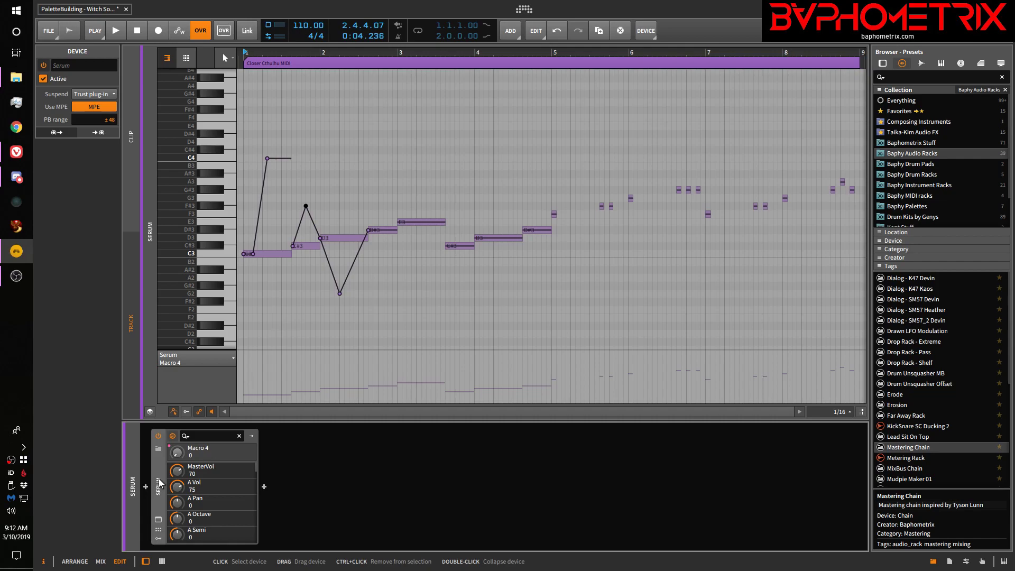
key("Delete")
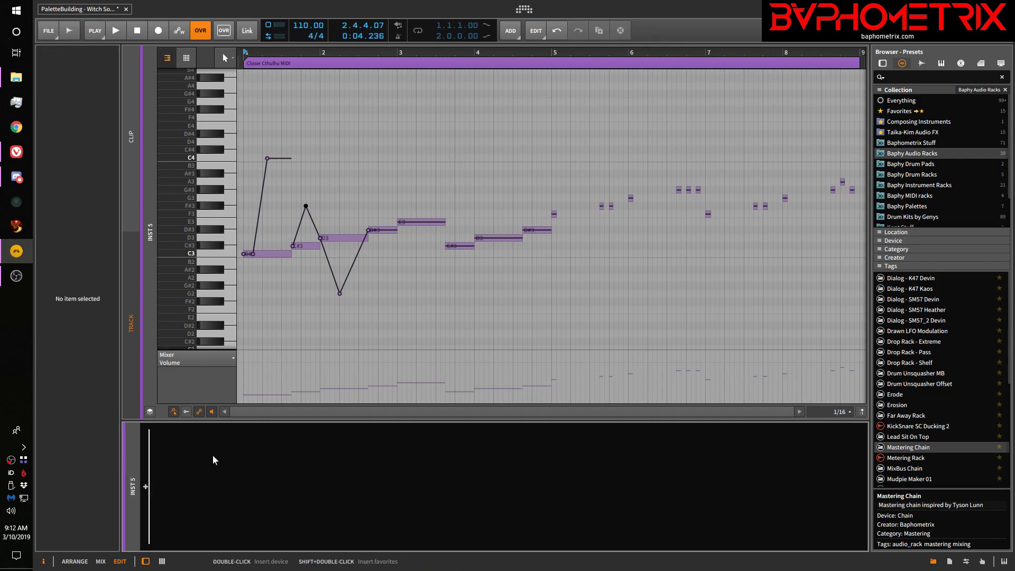
Step: Insert Serum_x64 into the empty device chain by searching 'serum' in the browser
double_click(276, 480)
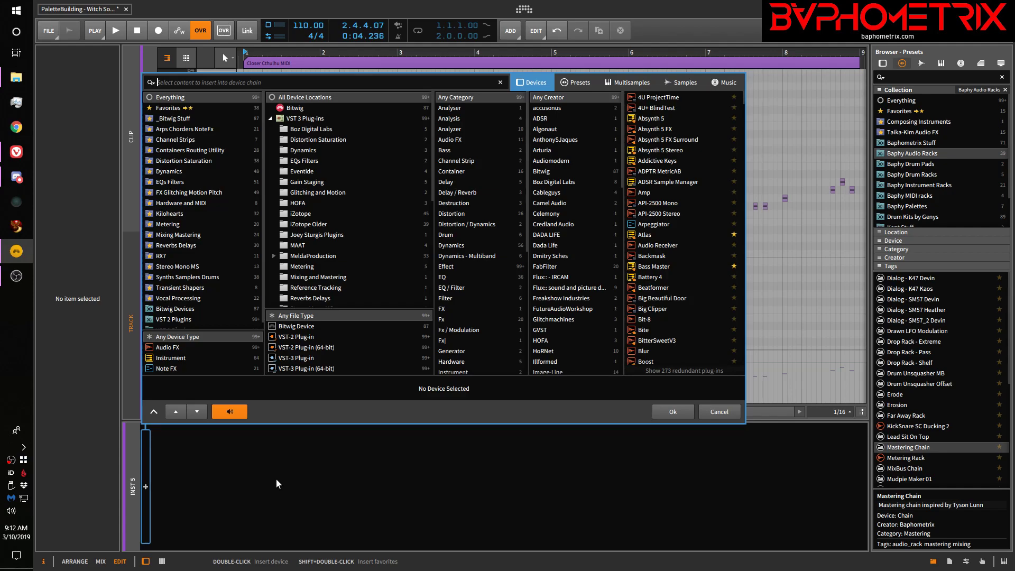
type("serum")
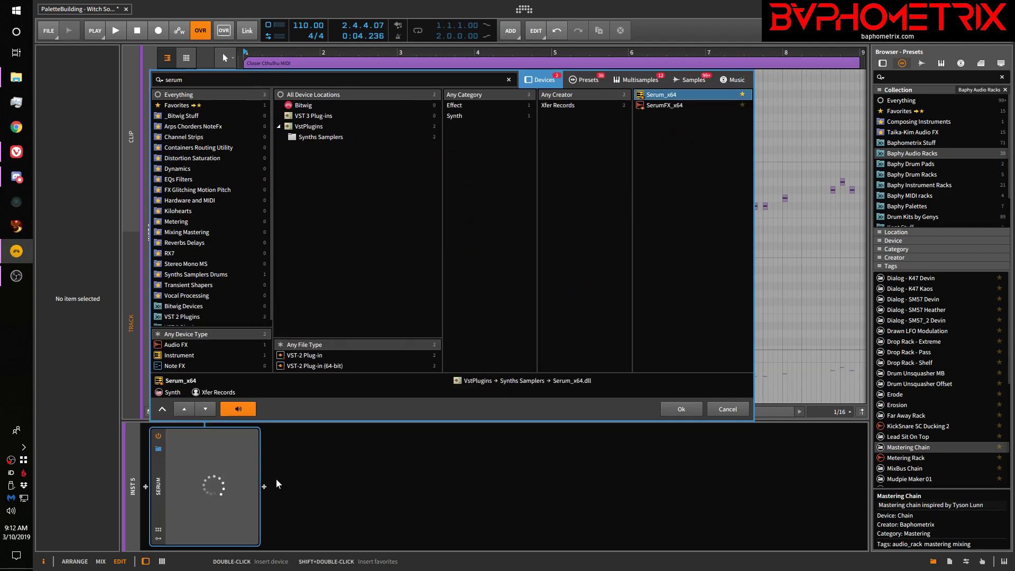
key("Return")
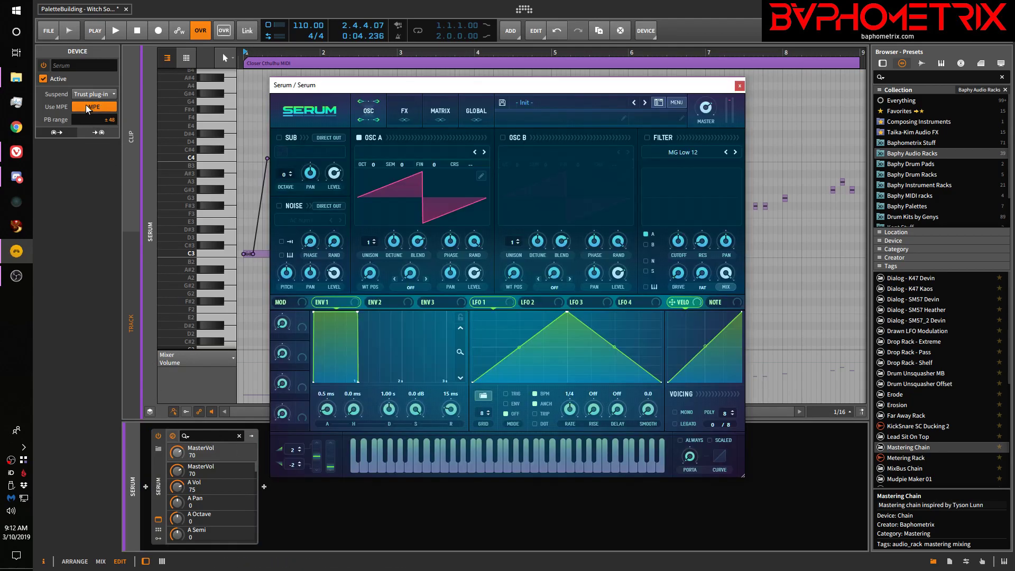
Step: Confirm MPE Enabled in Serum's menu, move its window aside, and briefly play the clip
left_click(677, 103)
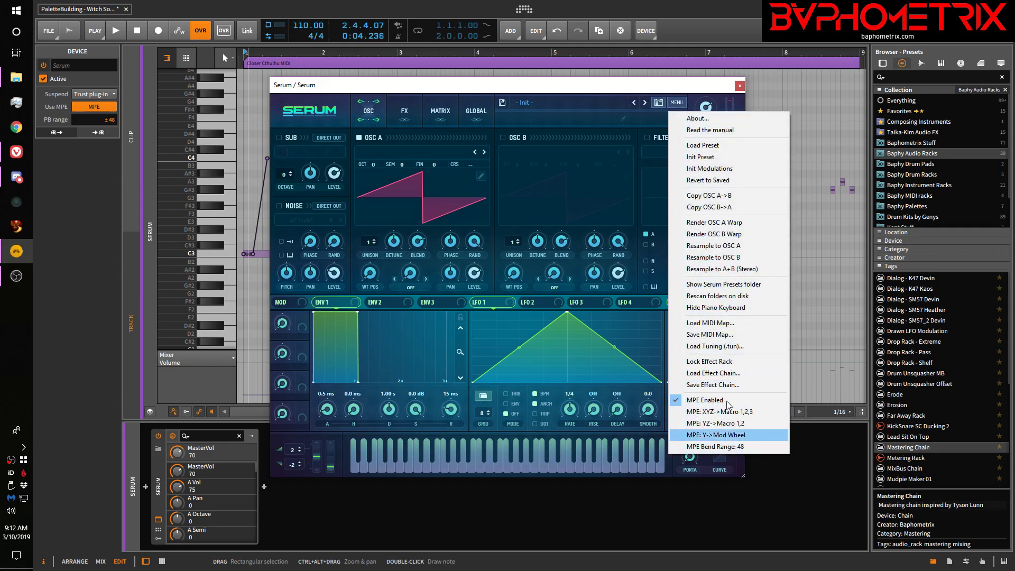
left_click(706, 92)
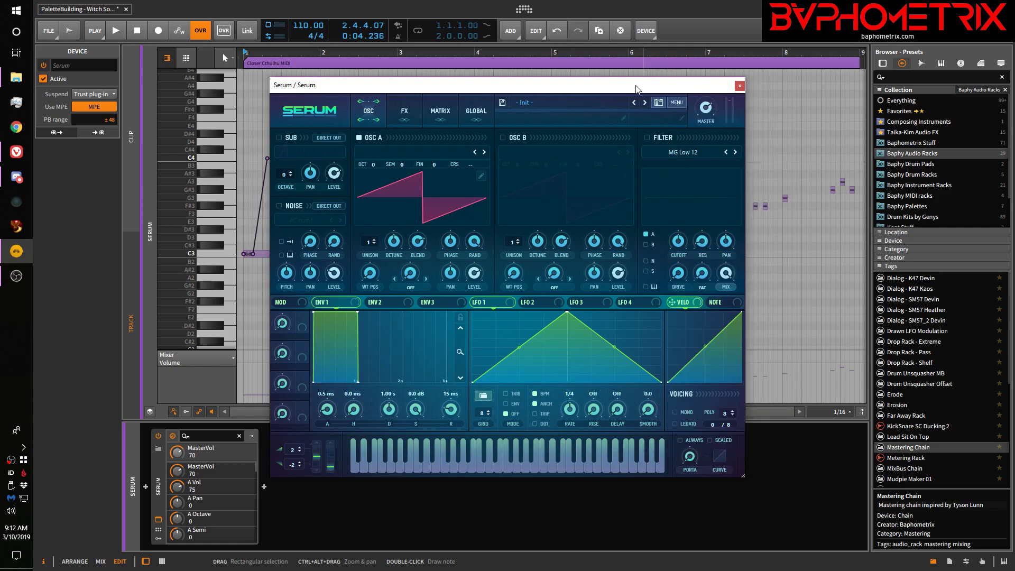
left_click_drag(638, 89, 776, 76)
key("space")
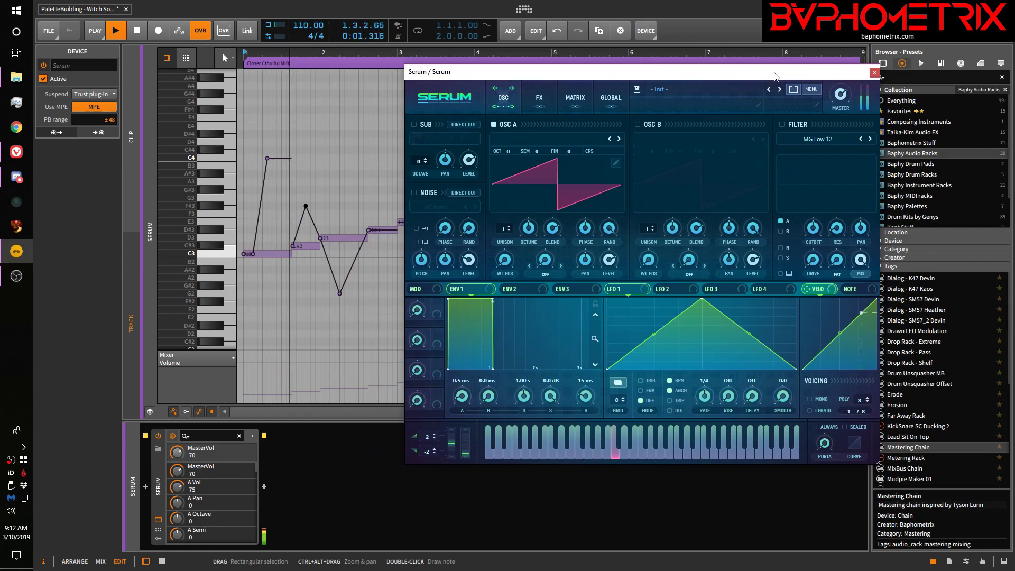
key("space")
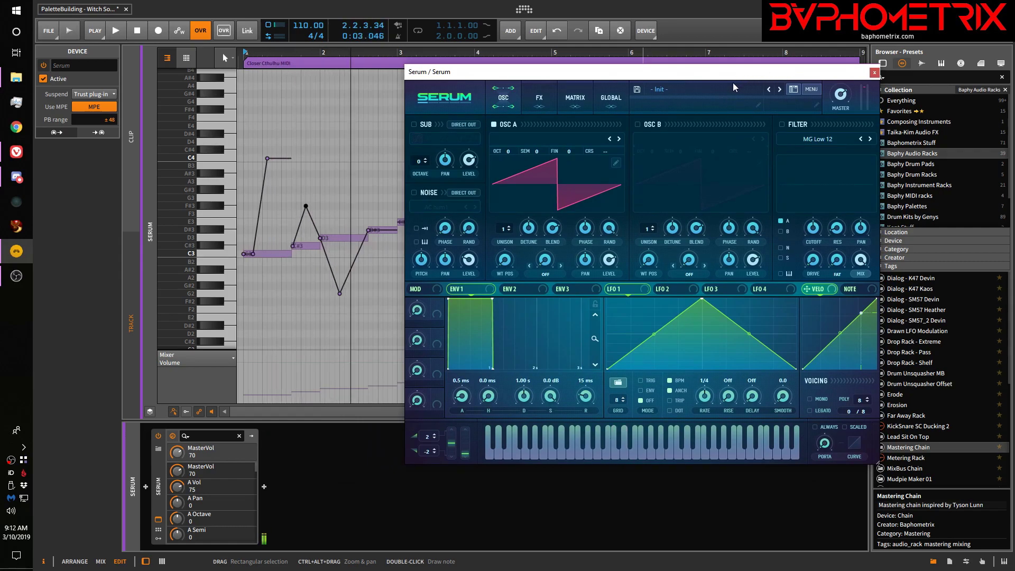
Step: Load KEYS - Red Bottoms from Hip Hop > Cymatics Boujee Hip Hop, play, then step to KEYS - The Projects
left_click(732, 84)
mouse_move(734, 185)
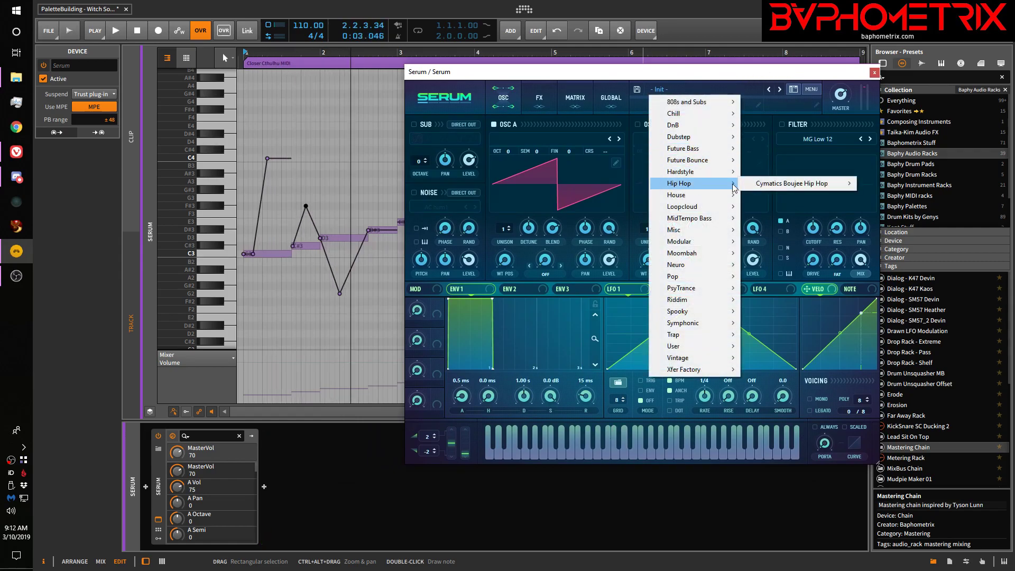
mouse_move(793, 184)
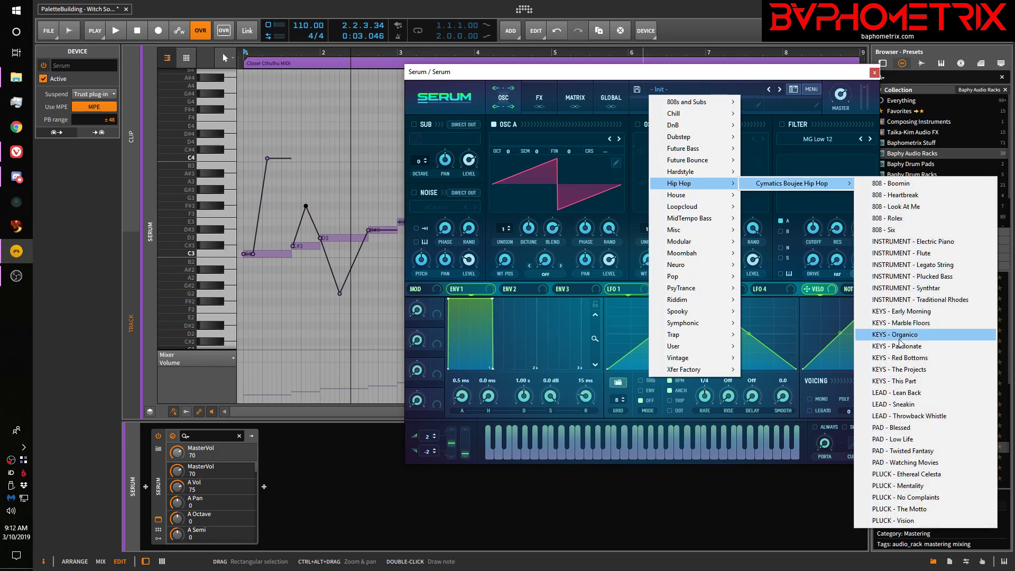
left_click(902, 359)
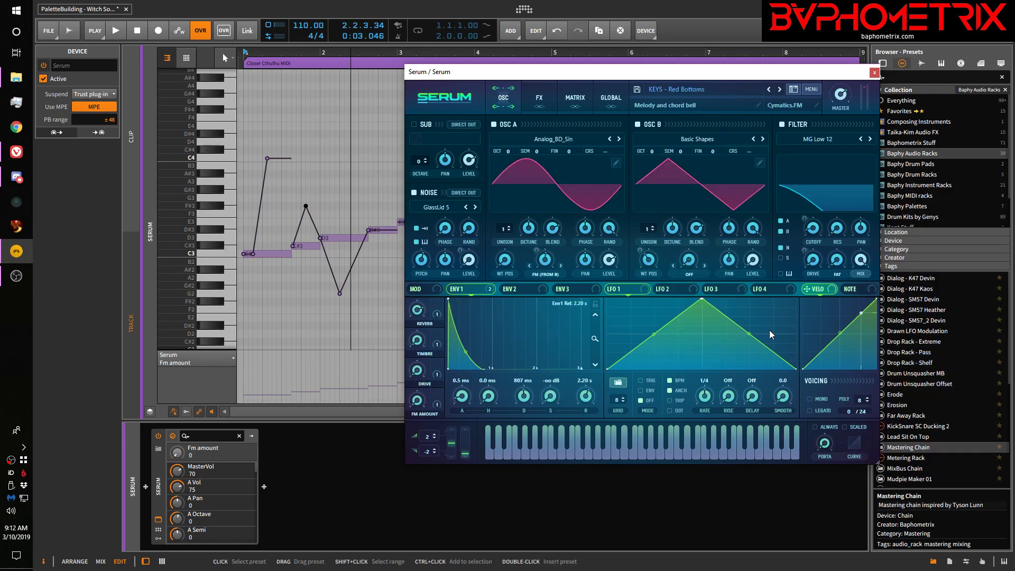
key("space")
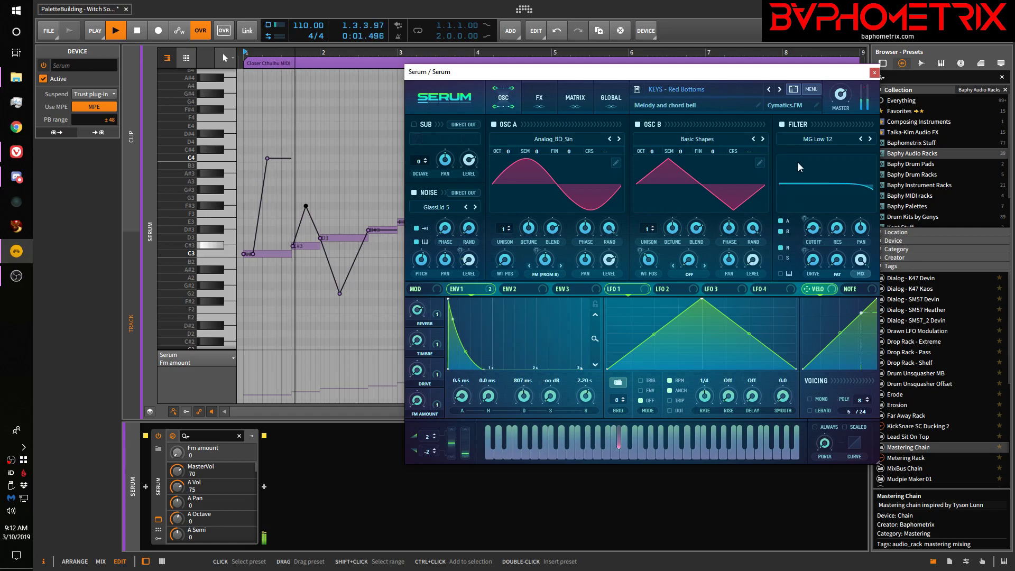
left_click(779, 90)
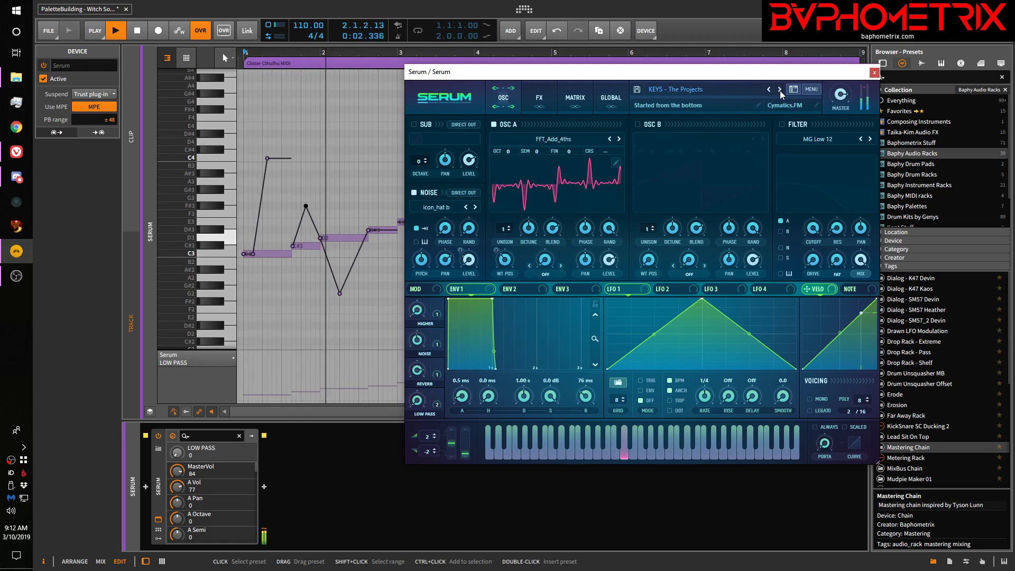
key("space")
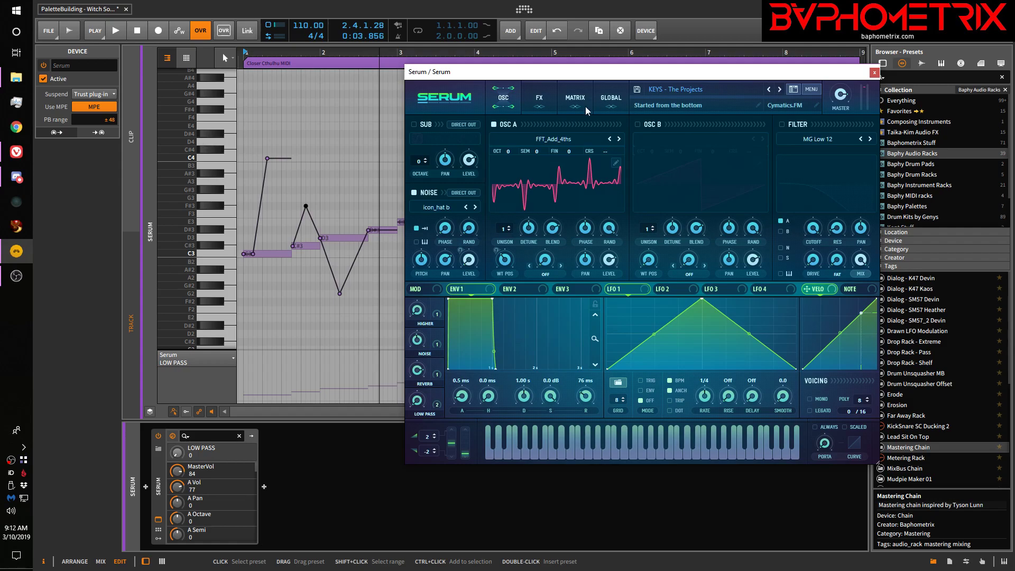
Step: Turn off Use MPE for Serum and play the clip to hear it without MPE
left_click(94, 108)
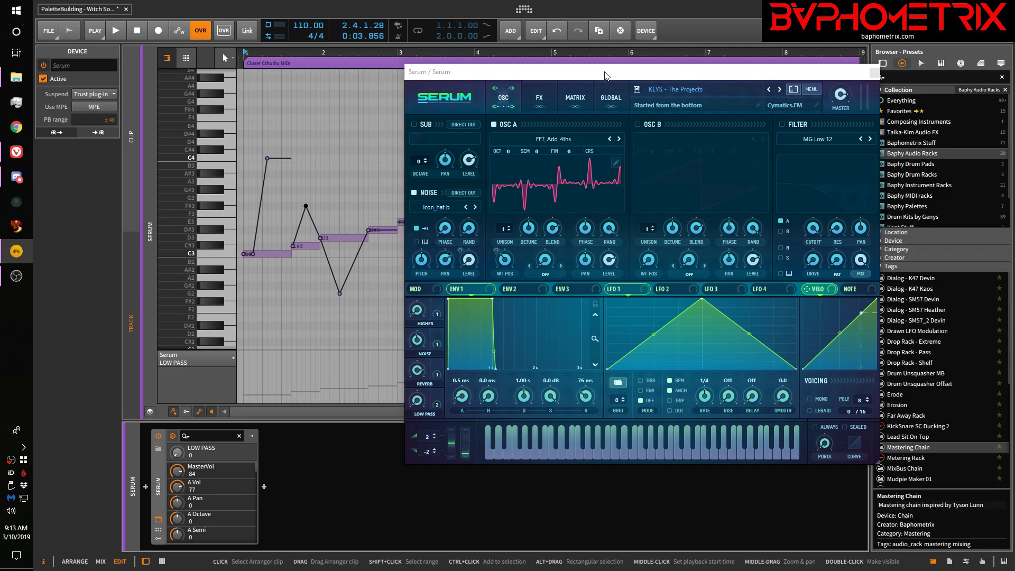
left_click_drag(544, 72, 573, 59)
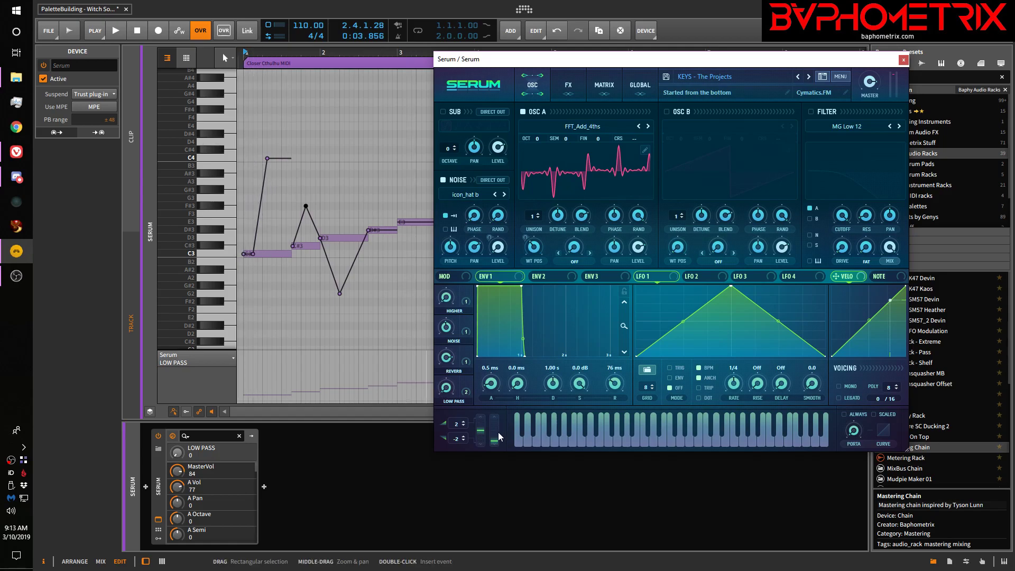
key("space")
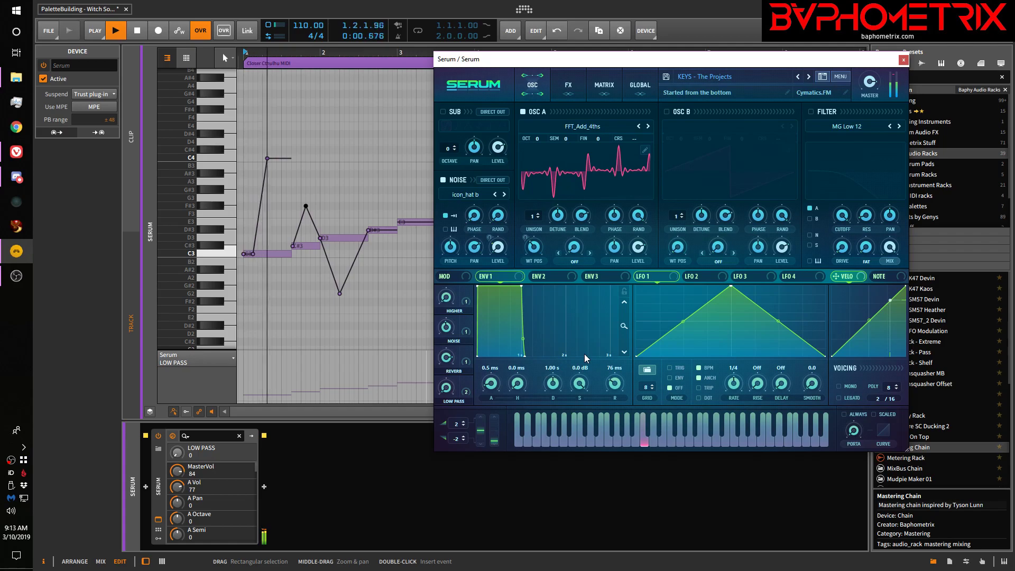
key("space")
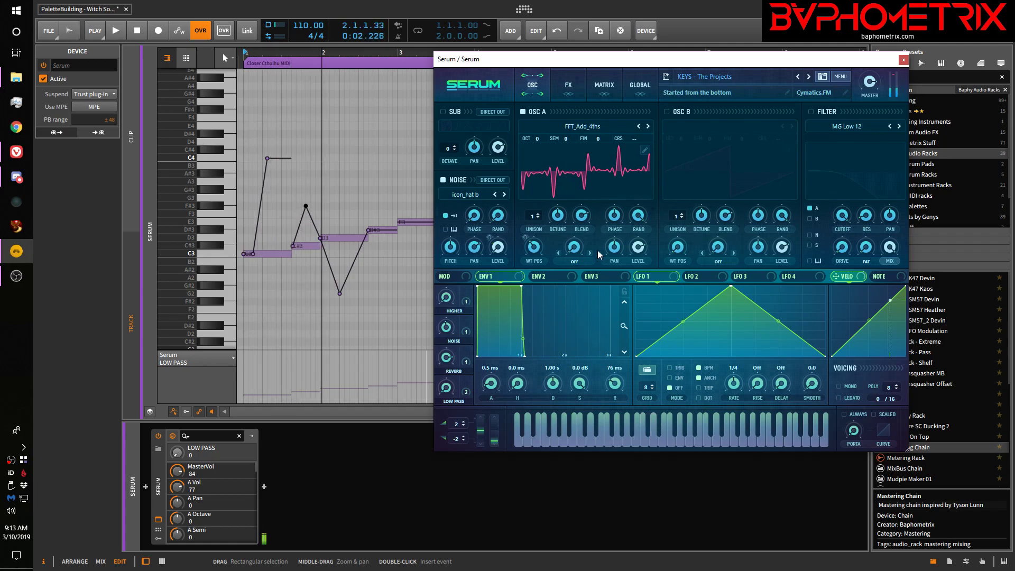
Step: Check Serum's MPE setting, replay the clip, and switch Use MPE back on
left_click(841, 77)
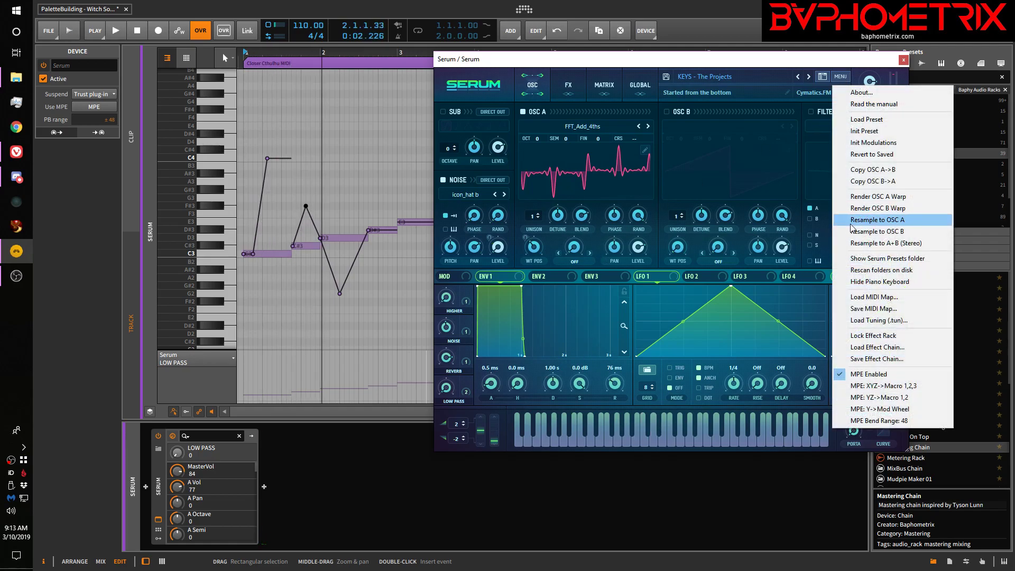
left_click(859, 372)
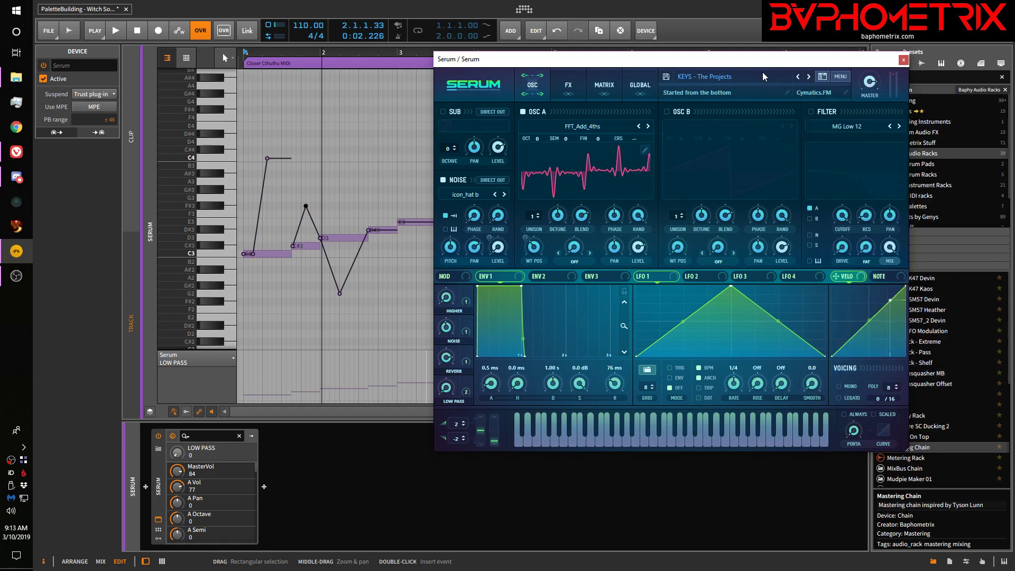
key("space")
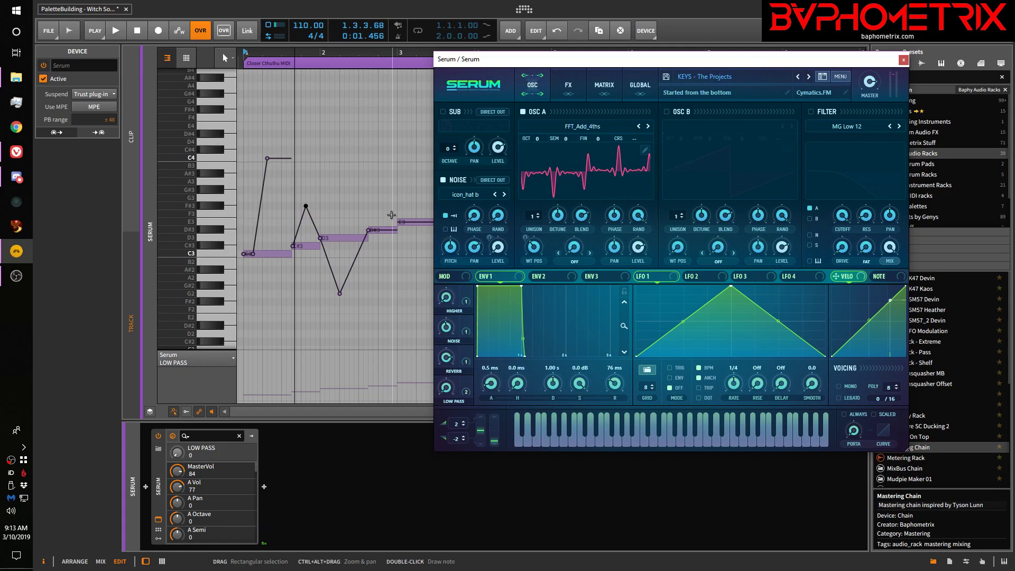
left_click(94, 106)
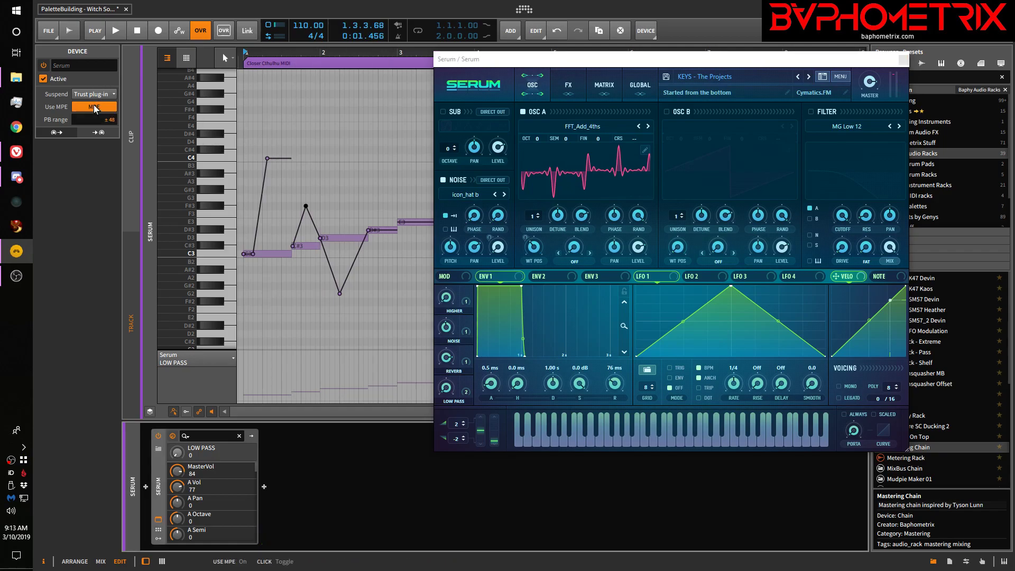
Step: Play and stop the pitch-bent clip with MPE enabled, still on Serum's +2/-2 bend range
key("space")
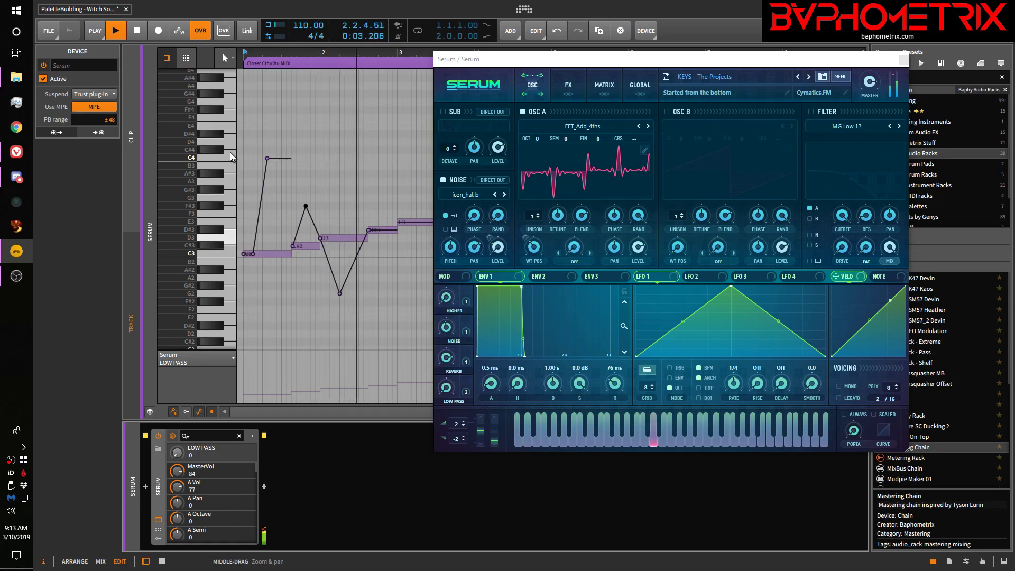
key("space")
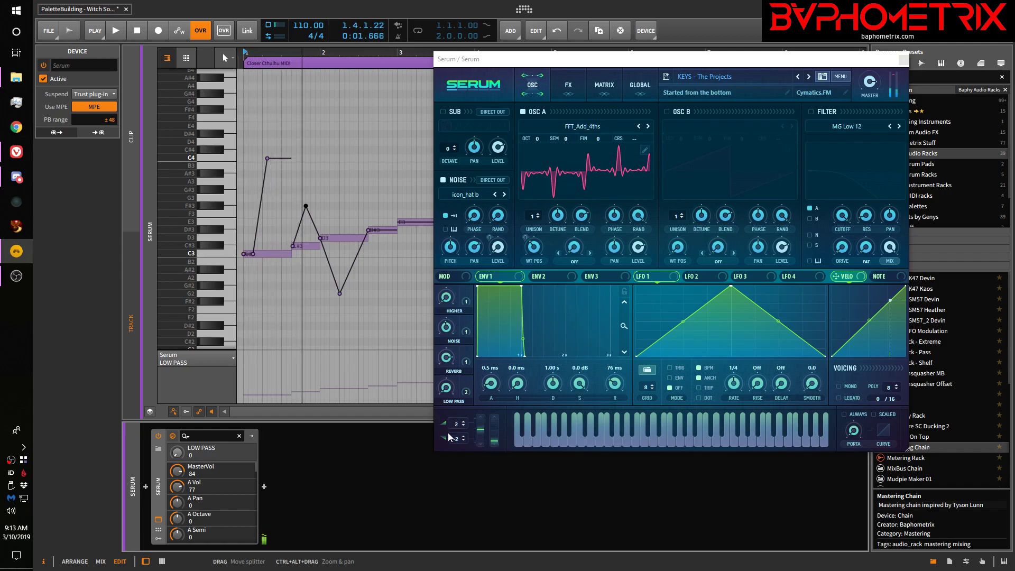
Step: Set Serum's bend-up range to 24 semitones and bend-down range to -24
left_click_drag(458, 427, 465, 413)
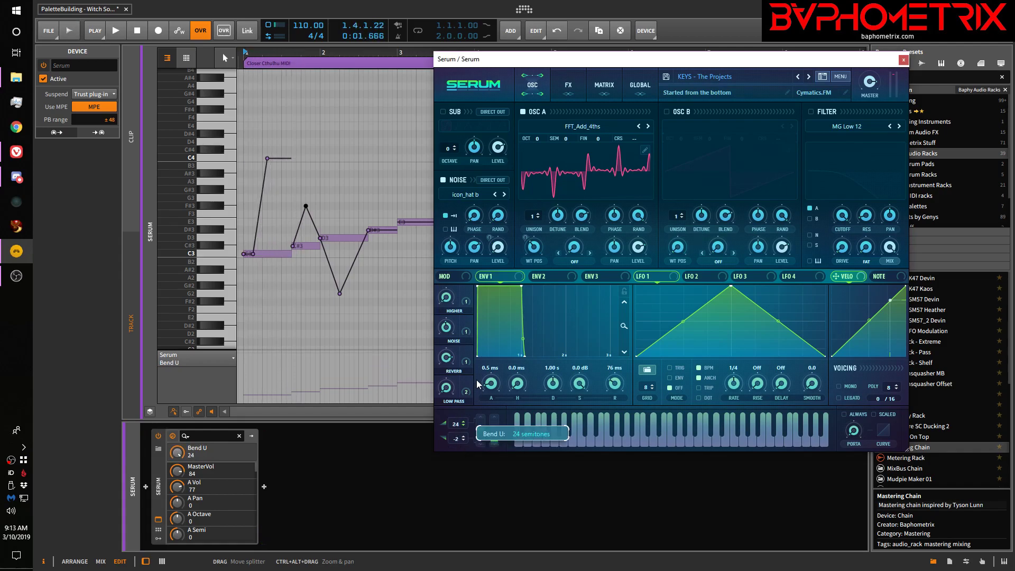
left_click_drag(477, 380, 474, 376)
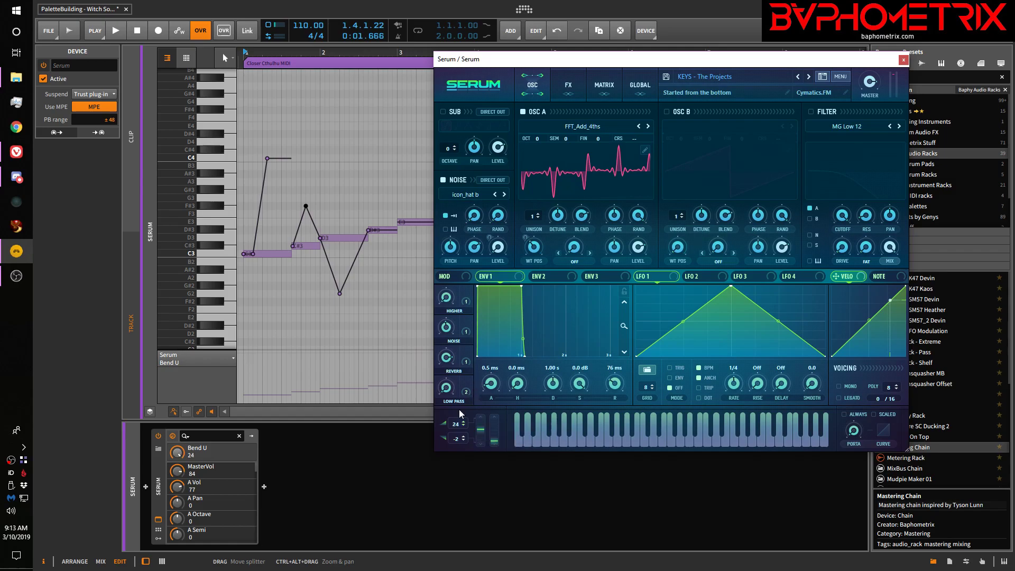
left_click_drag(459, 438, 459, 510)
Step: Play the clip with the +24/-24 bend range and inspect its pitch automation points
key("space")
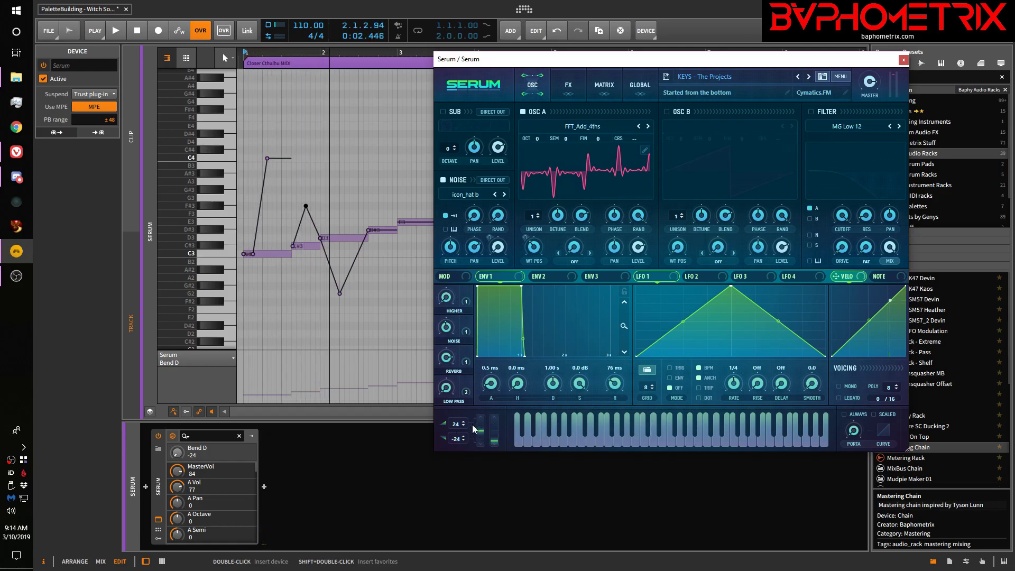
mouse_move(267, 160)
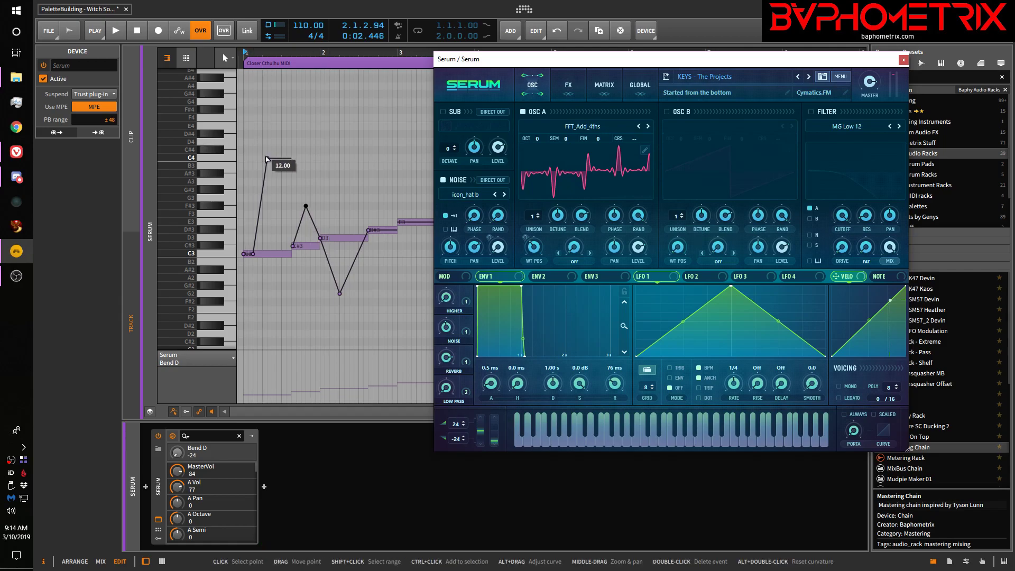
mouse_move(307, 206)
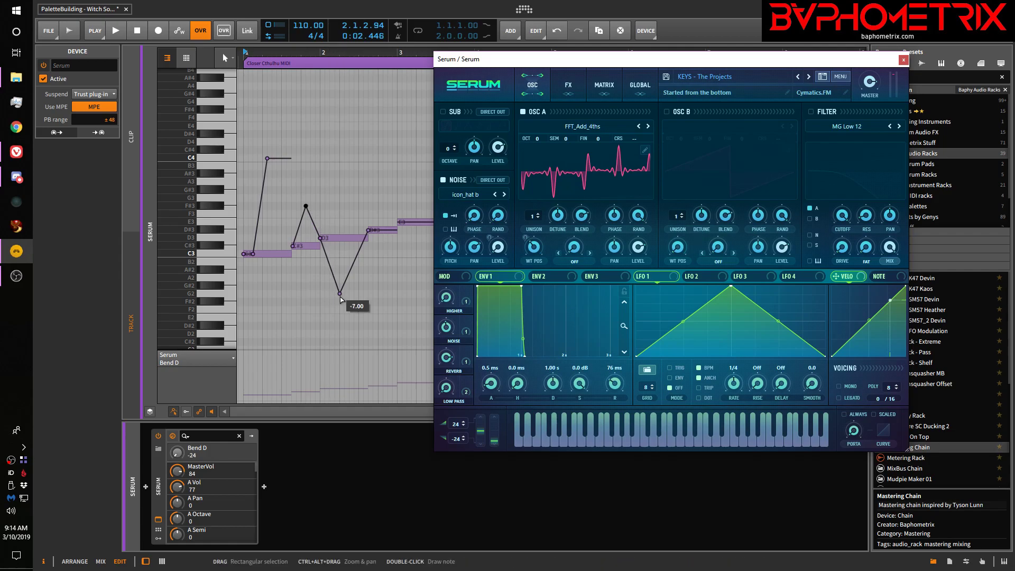
mouse_move(340, 295)
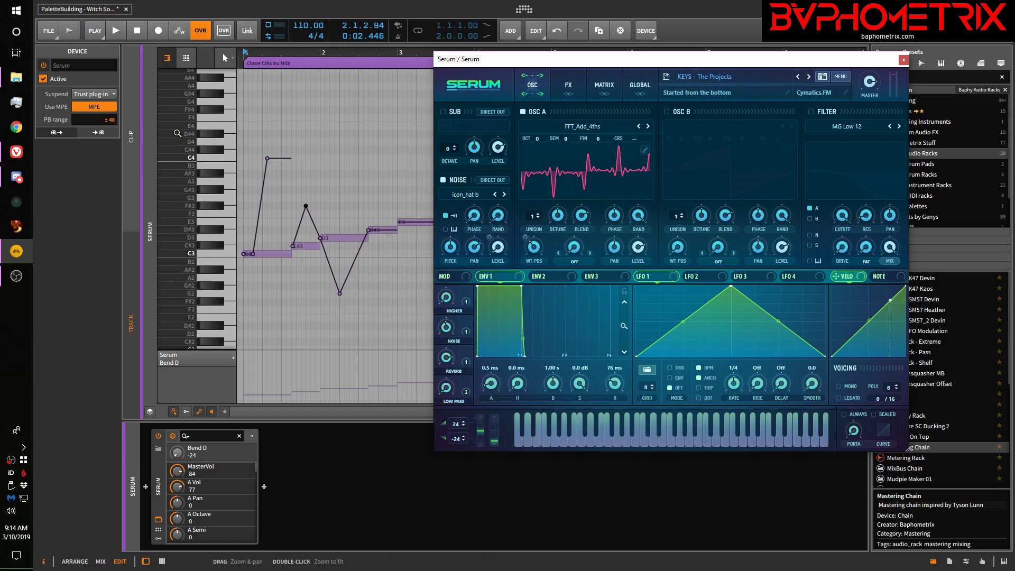
left_click(839, 77)
left_click(875, 374)
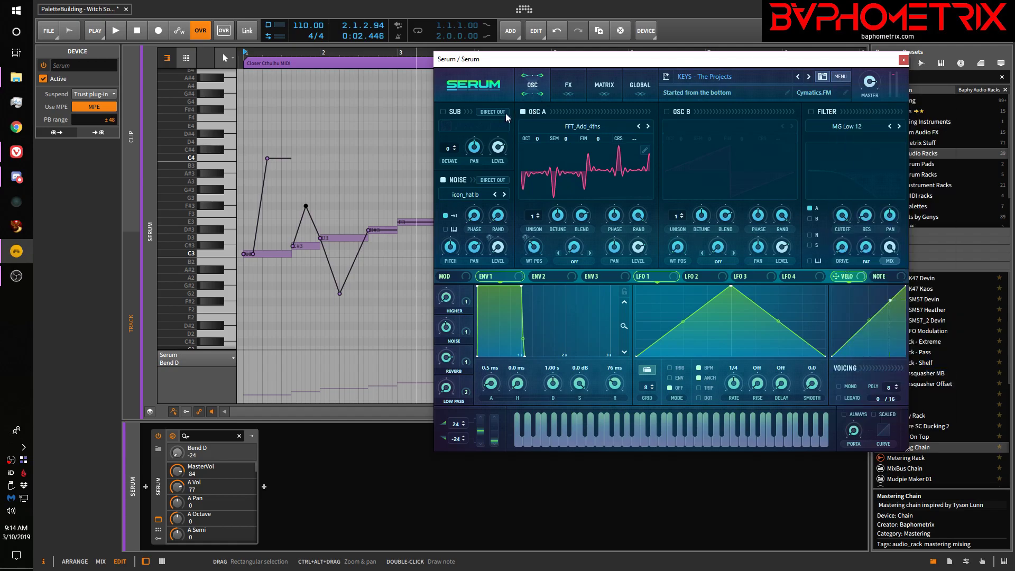
key("space")
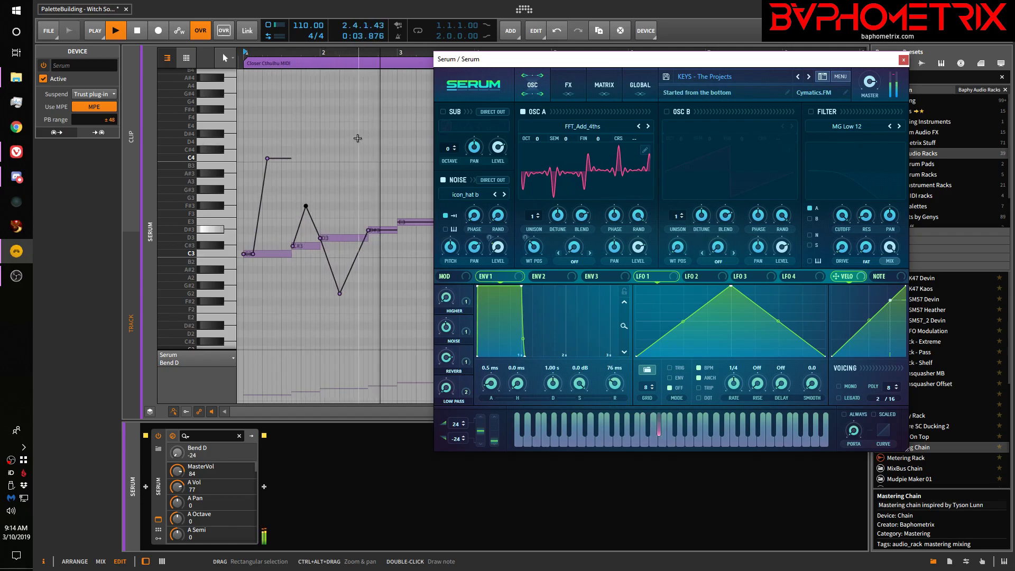
key("space")
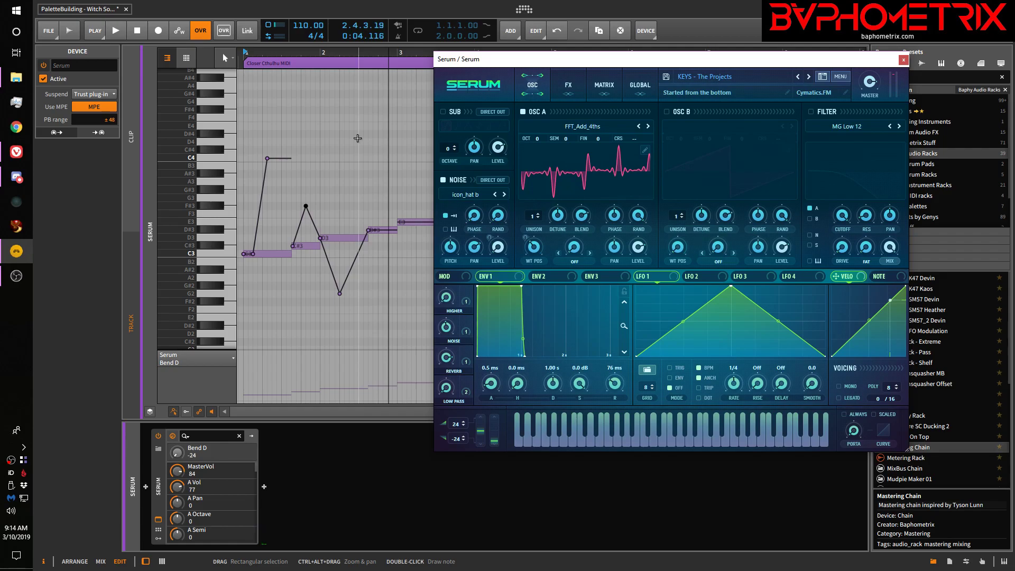